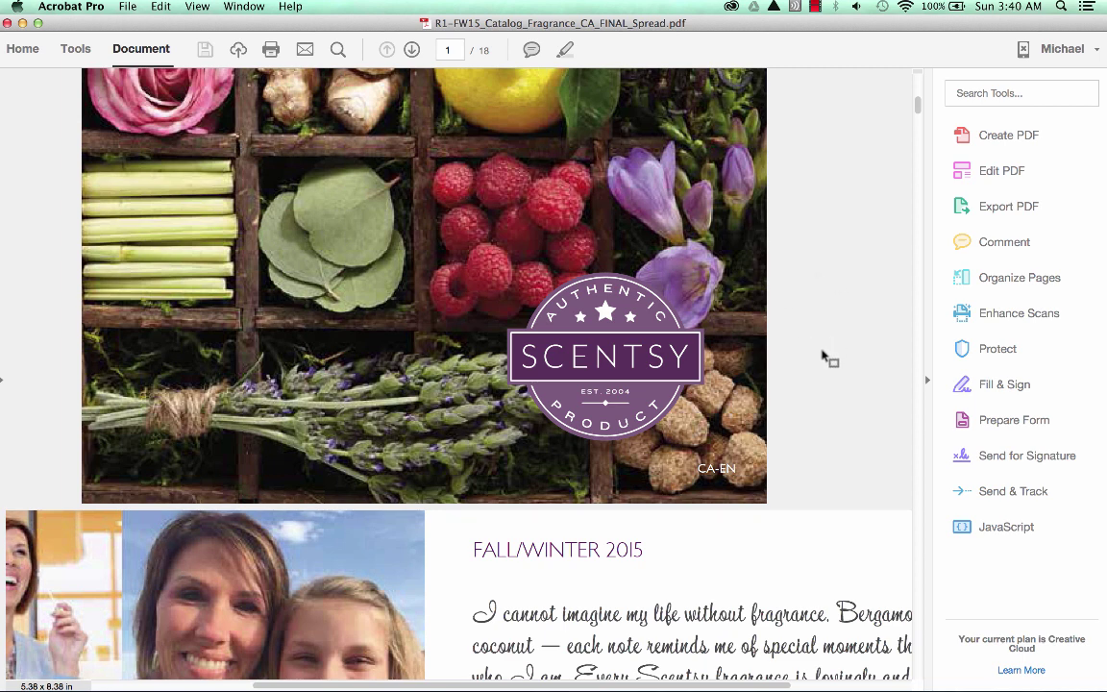
# - Bring up the Dock to switch from the Acrobat catalog PDF to Illustrator
pyautogui.moveTo(577, 684)
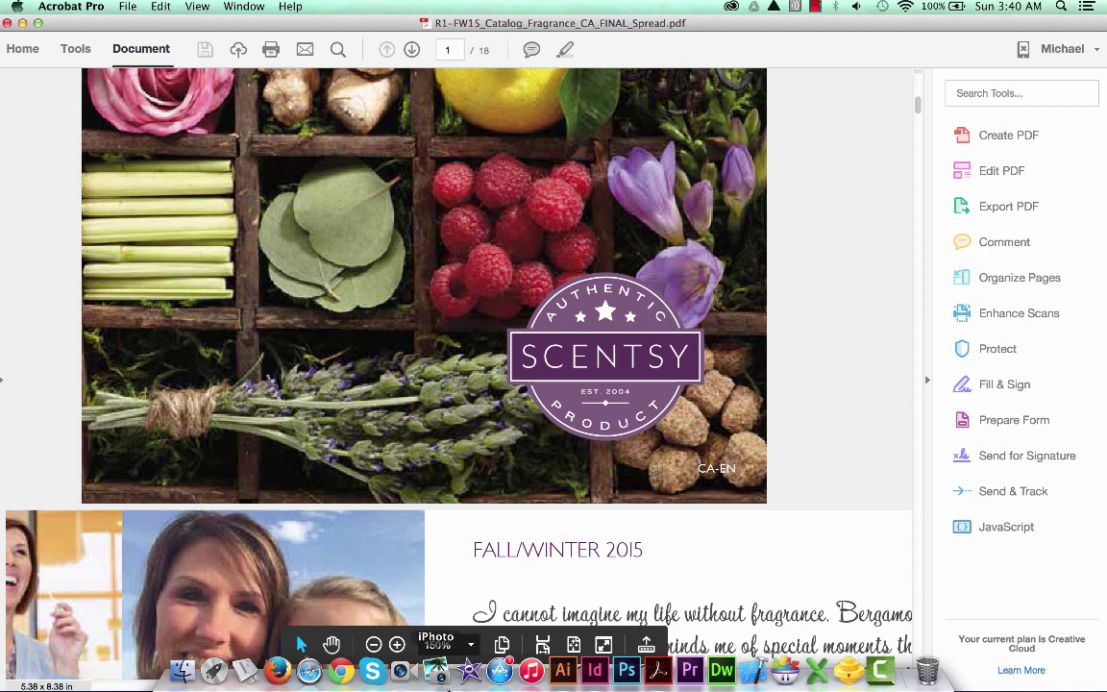
# - Bring Illustrator forward and open page 1 of R1-FW15_Catalog_Fragrance_CA_FINAL_Spread.pdf from the Desktop
pyautogui.click(564, 673)
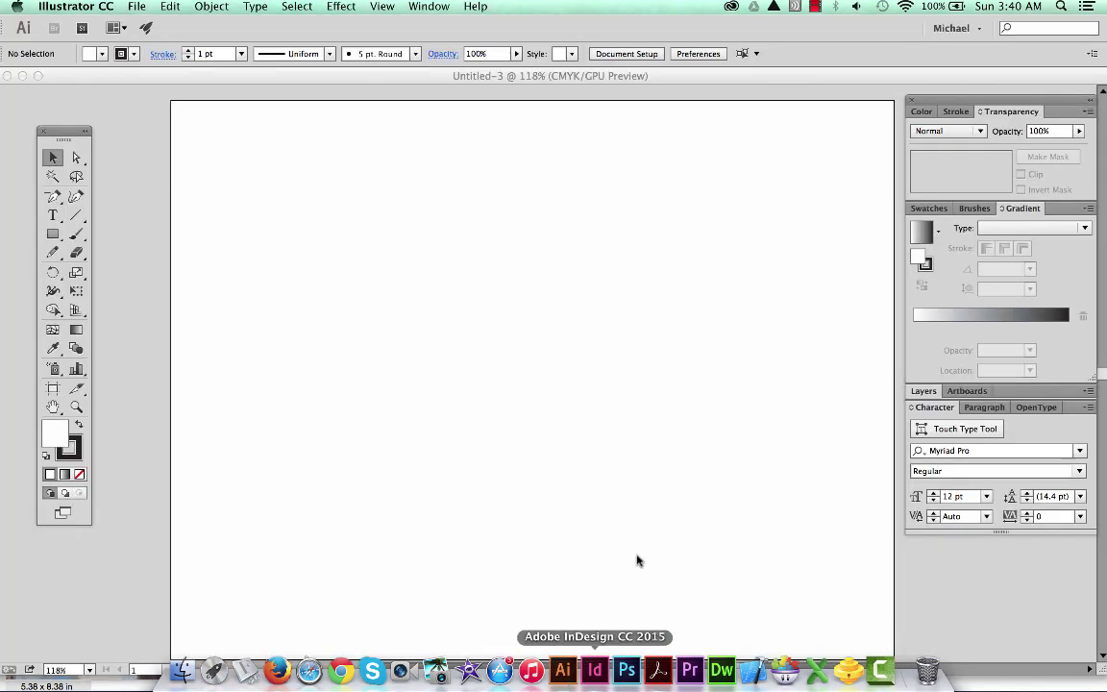
pyautogui.click(137, 7)
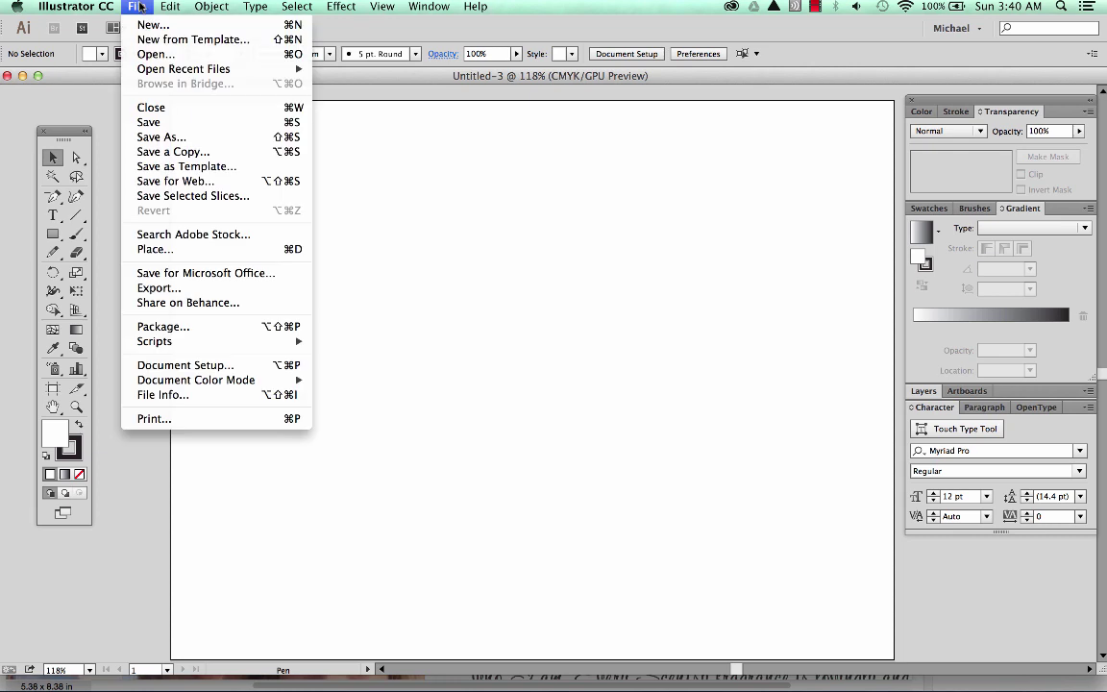
pyautogui.click(164, 54)
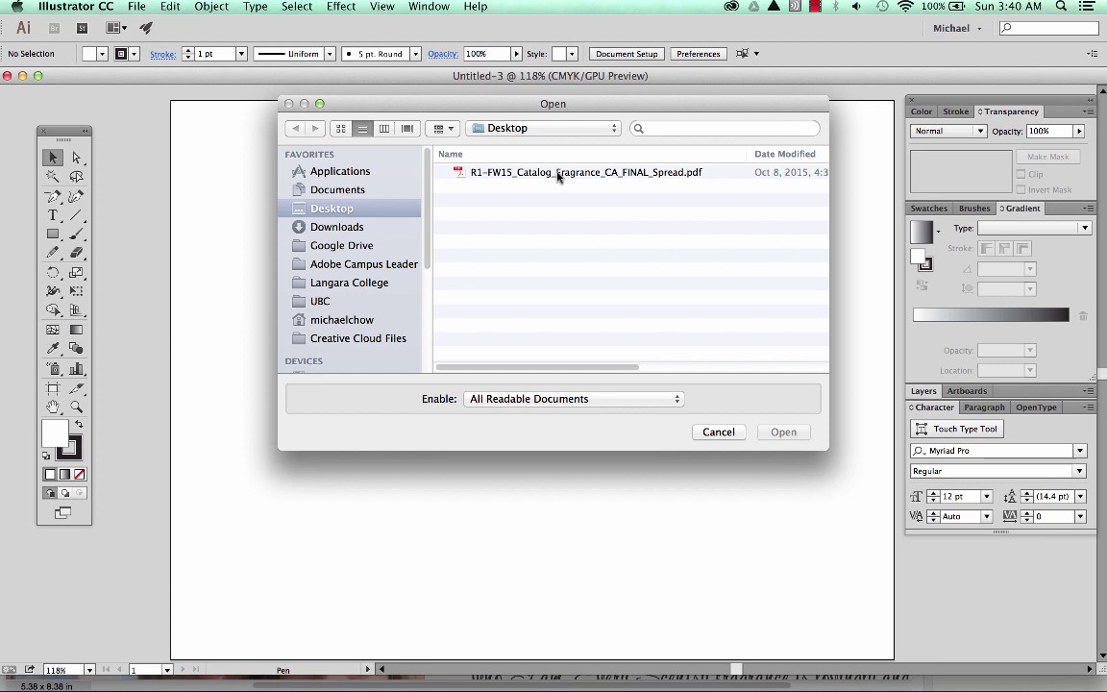
pyautogui.doubleClick(475, 172)
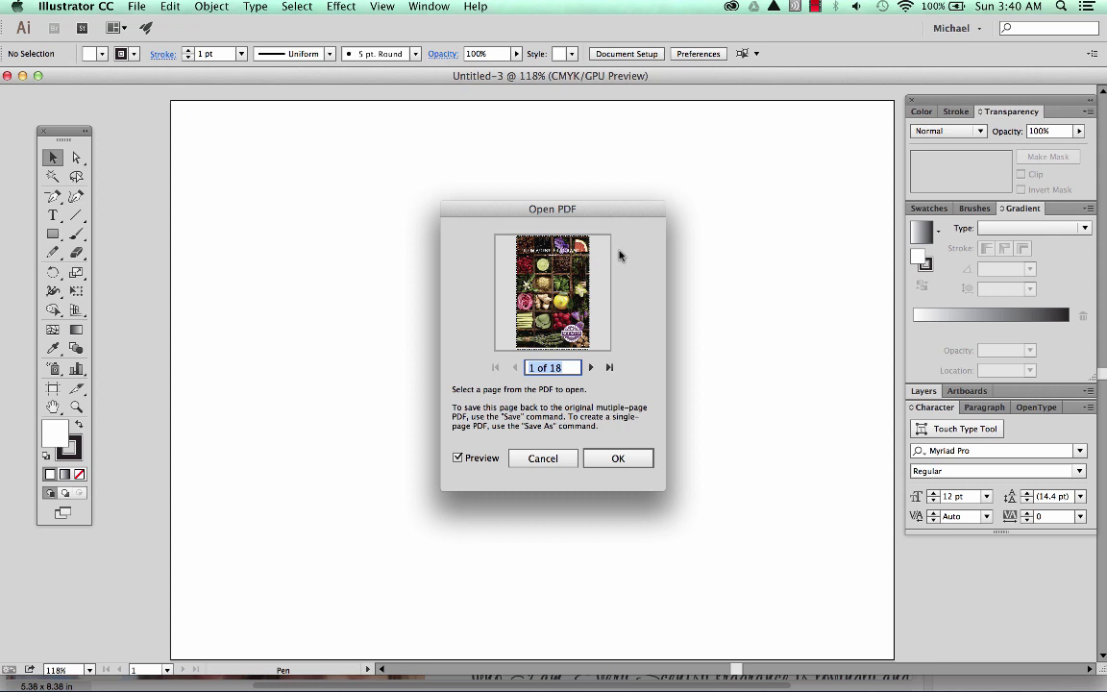
pyautogui.write('1')
pyautogui.press('Return')
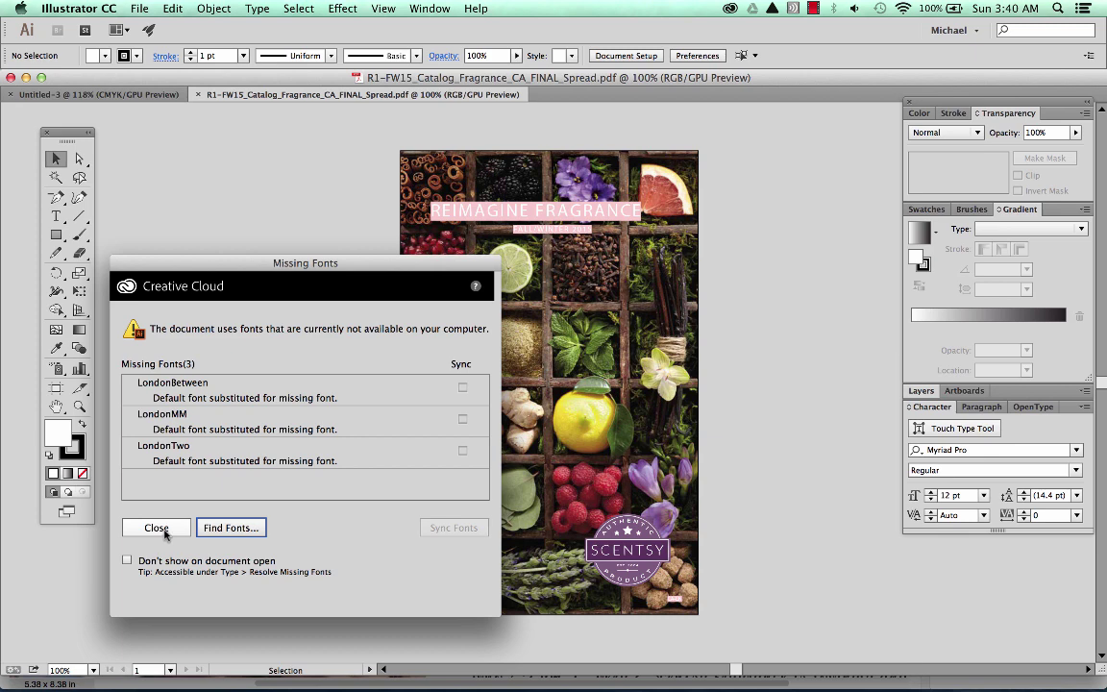
# - Close the Missing Fonts alert, then zoom in and center the purple SCENTSY badge
pyautogui.click(156, 527)
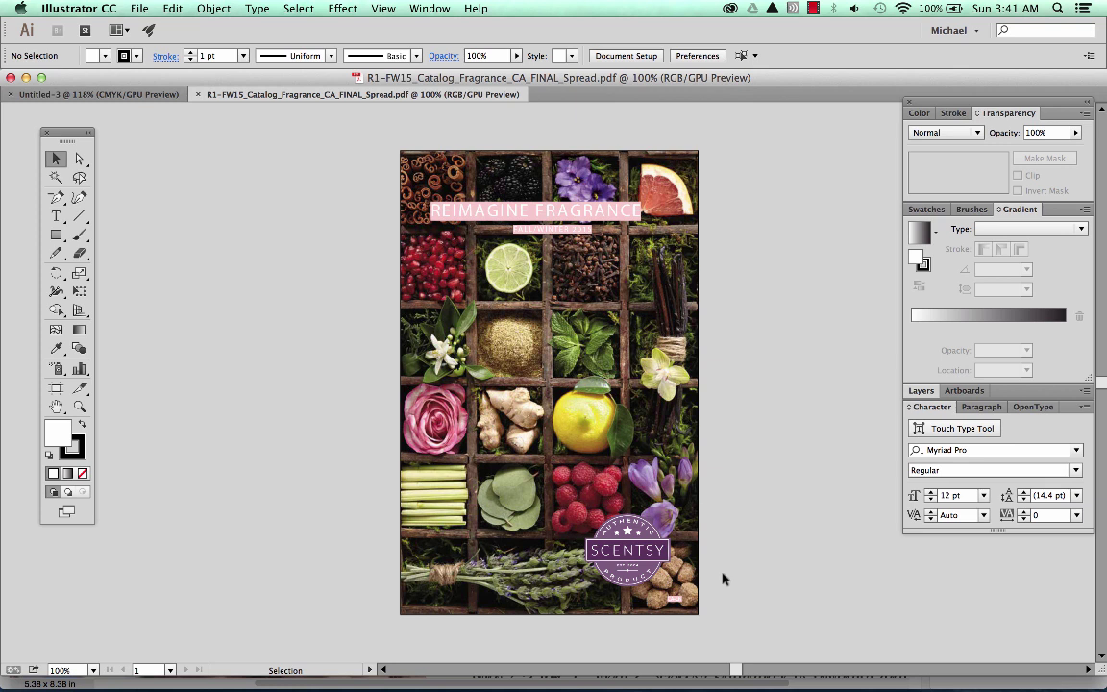
pyautogui.press('z')
pyautogui.moveTo(572, 504); pyautogui.dragTo(907, 677)
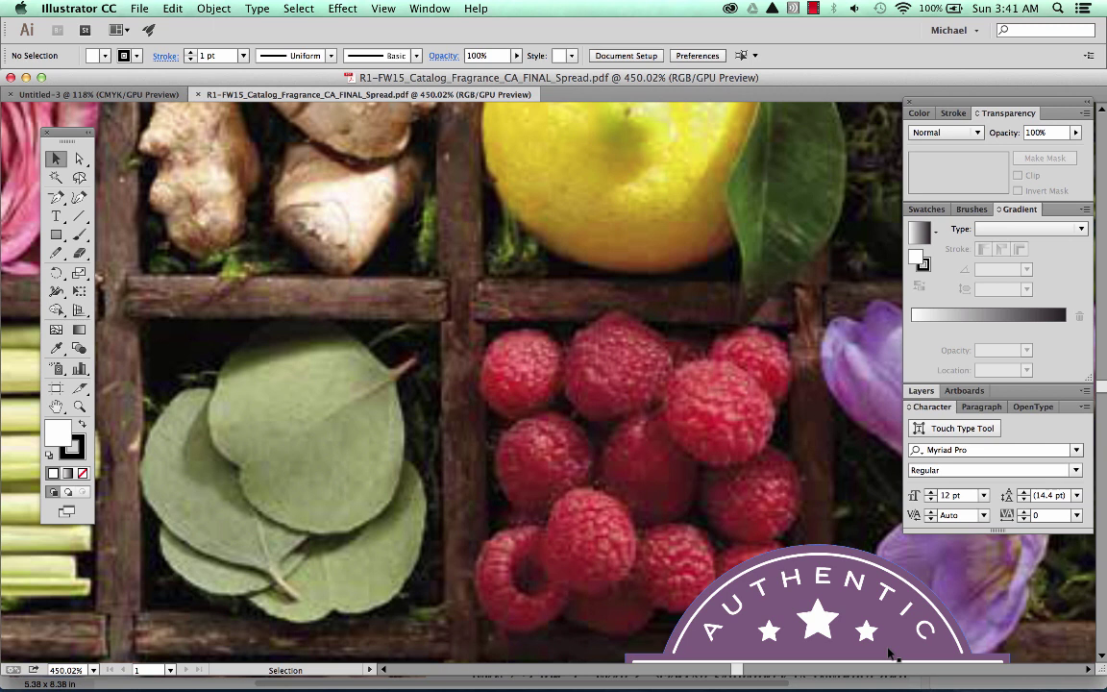
pyautogui.press('space')
pyautogui.moveTo(803, 540); pyautogui.dragTo(662, 299)
pyautogui.moveTo(750, 567); pyautogui.dragTo(624, 396)
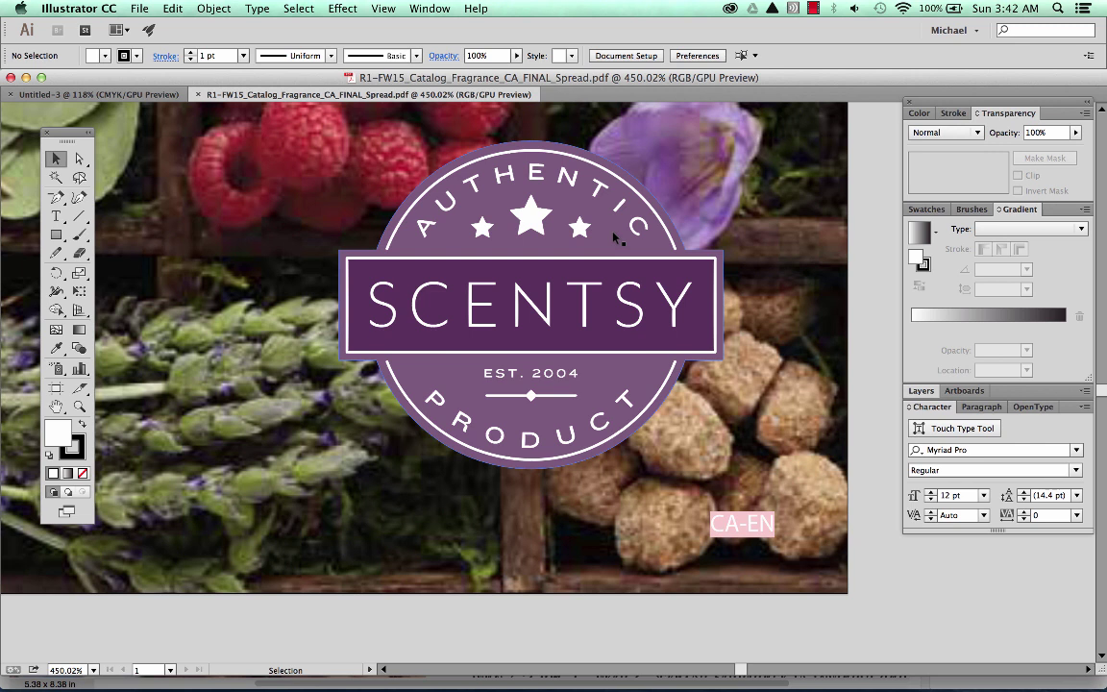
# - Select the badge's purple circle path with Direct Selection and switch to the Delete Anchor Point tool
pyautogui.click(81, 160)
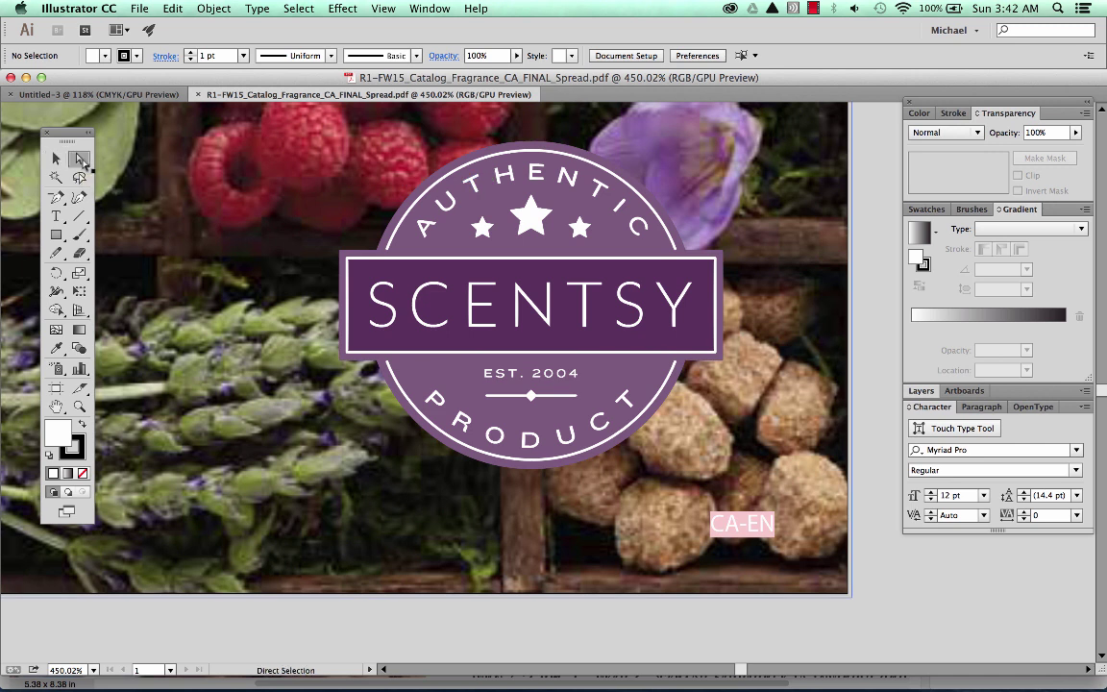
pyautogui.click(656, 202)
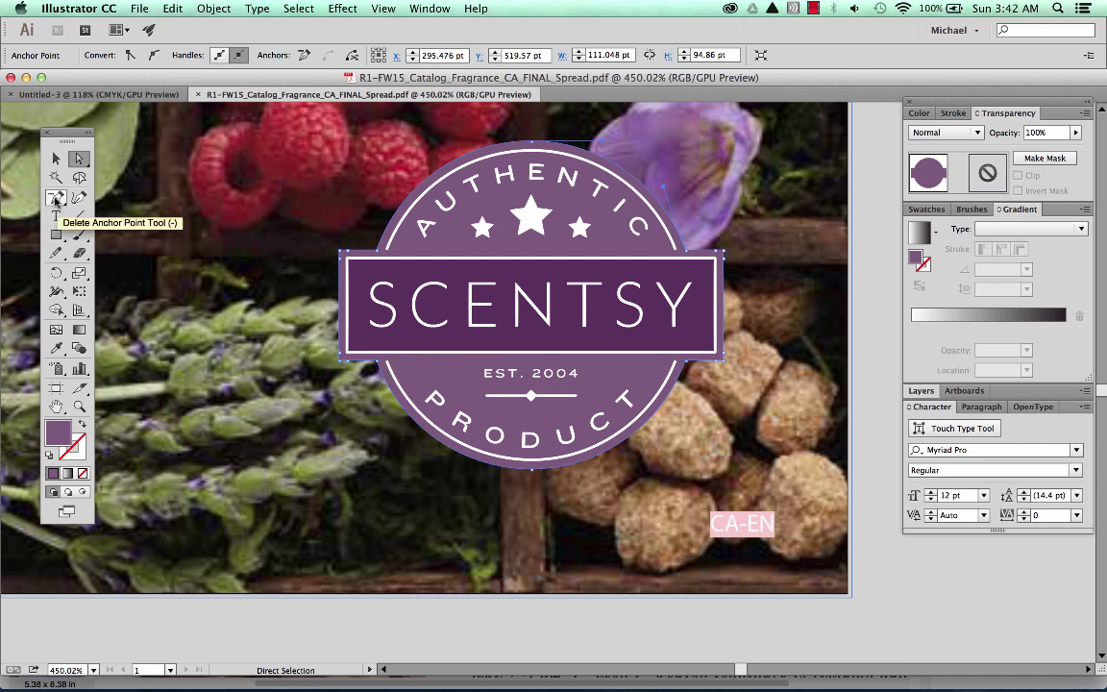
pyautogui.click(57, 198)
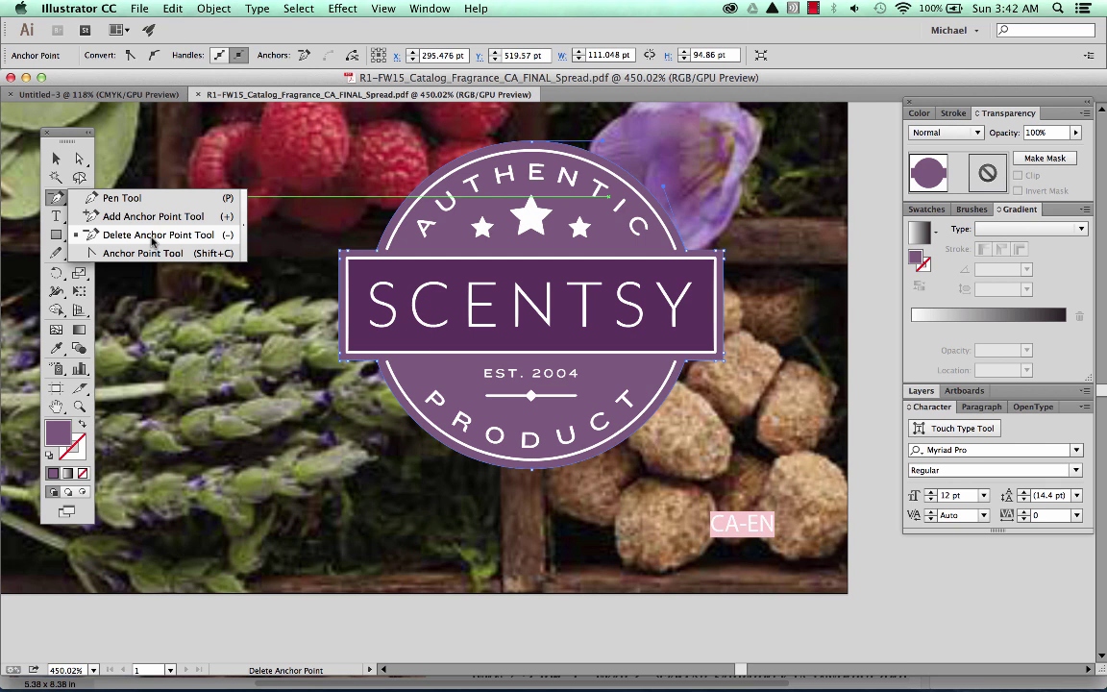
pyautogui.click(151, 237)
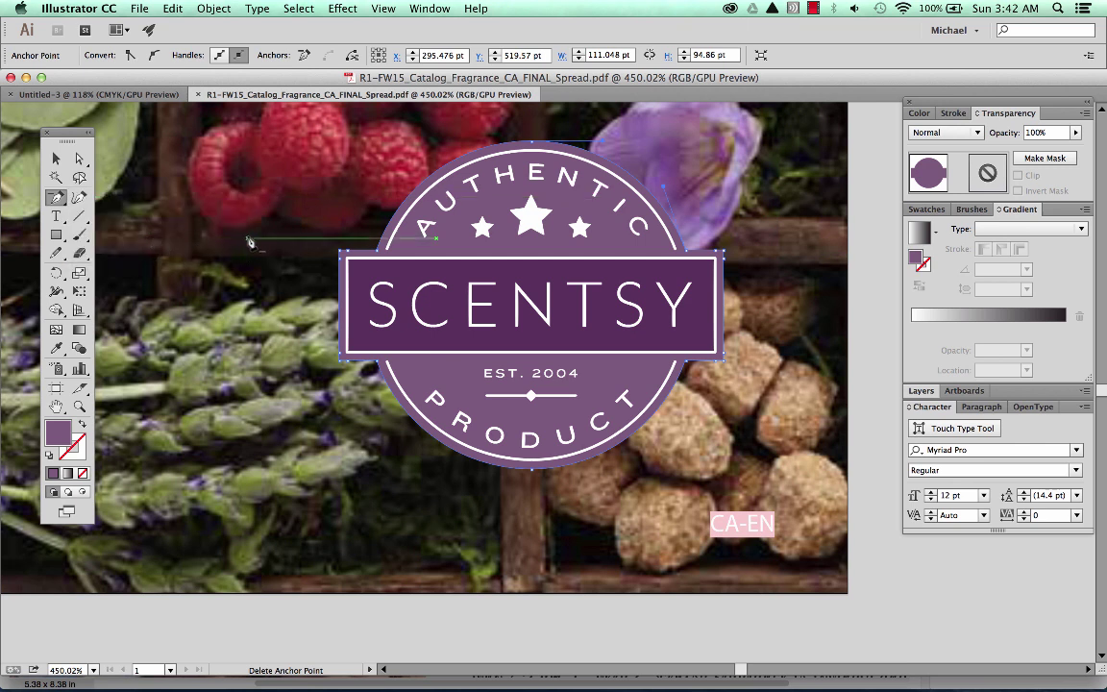
# - Delete the purple circle's top, upper-left, bottom and lower anchor points
pyautogui.click(531, 144)
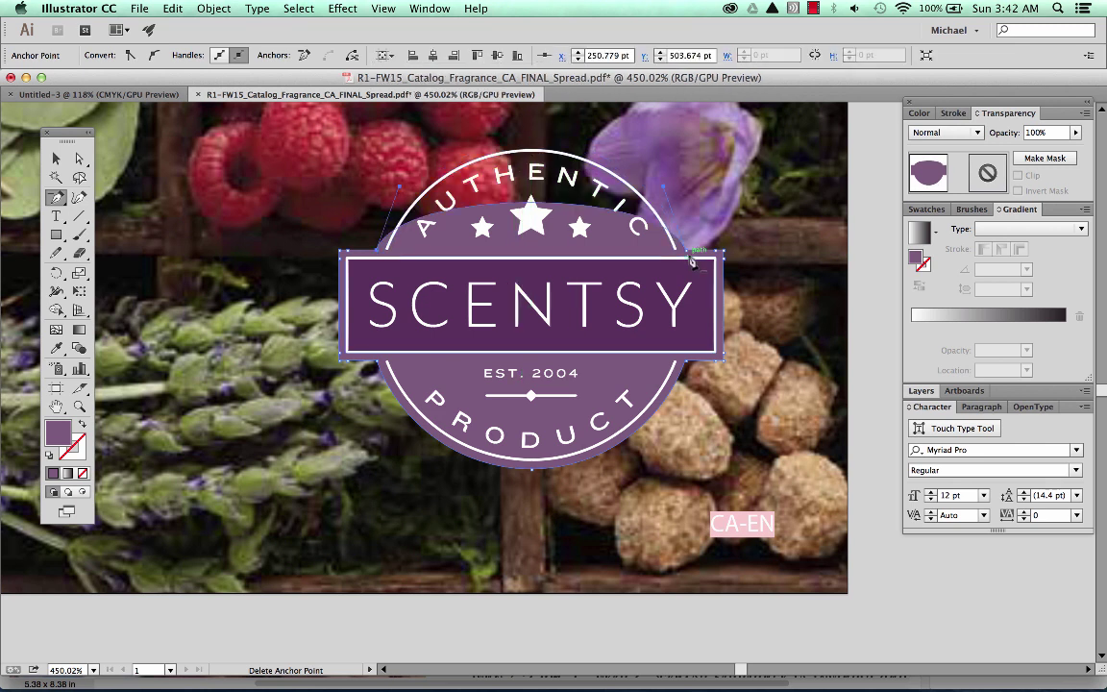
pyautogui.click(622, 230)
pyautogui.click(377, 254)
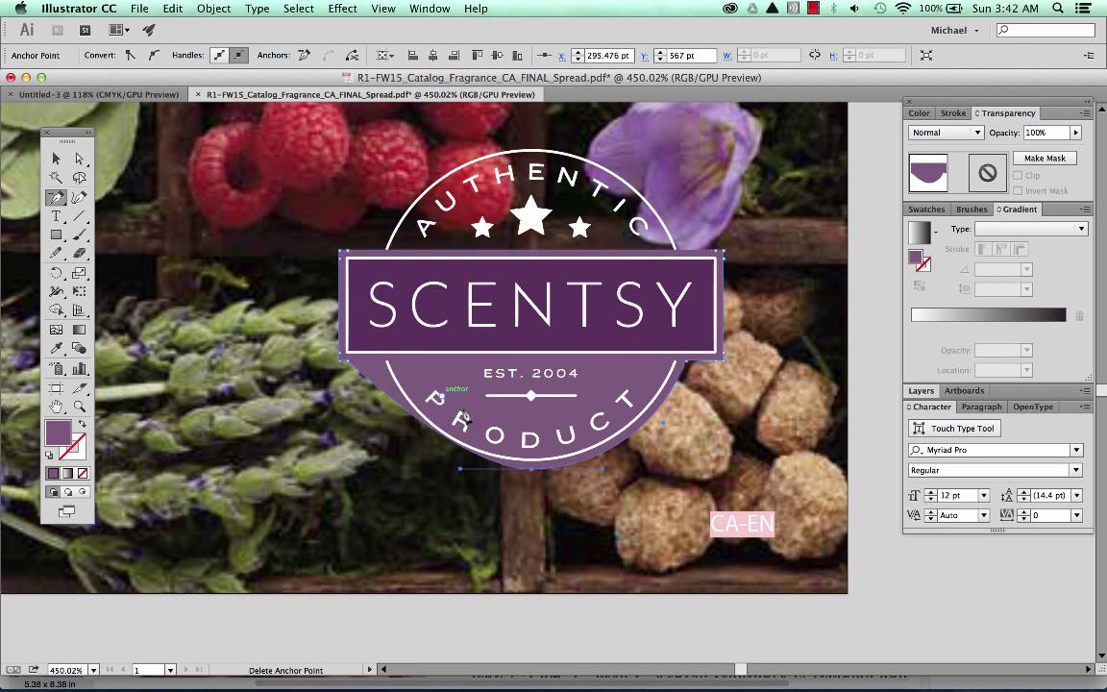
pyautogui.click(532, 468)
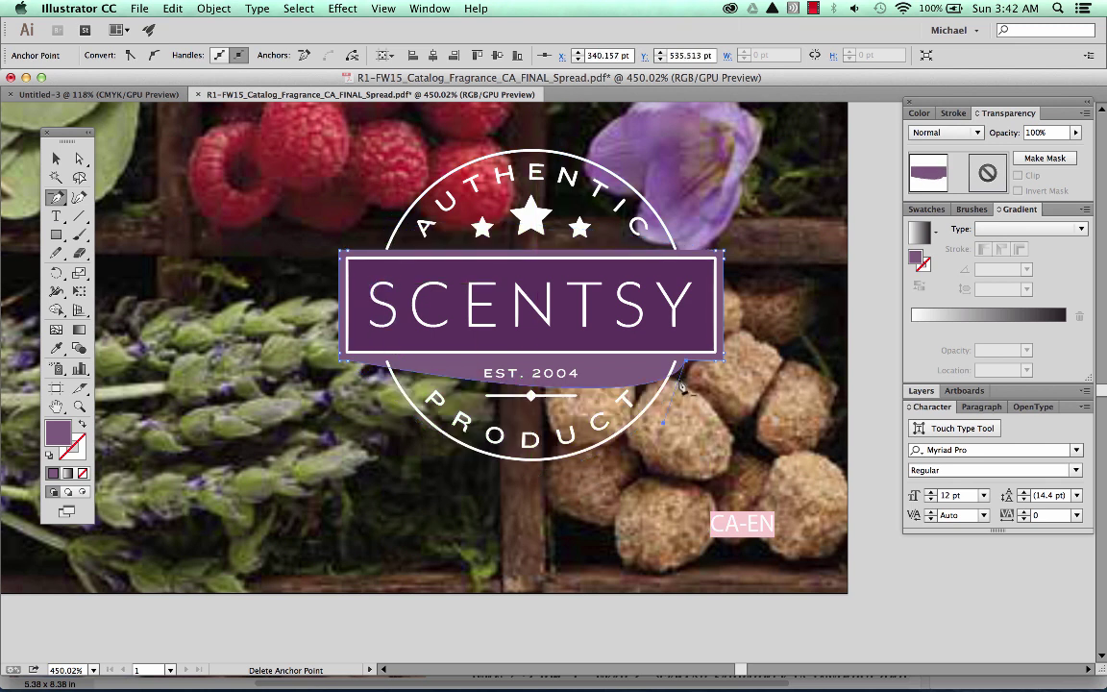
pyautogui.click(682, 363)
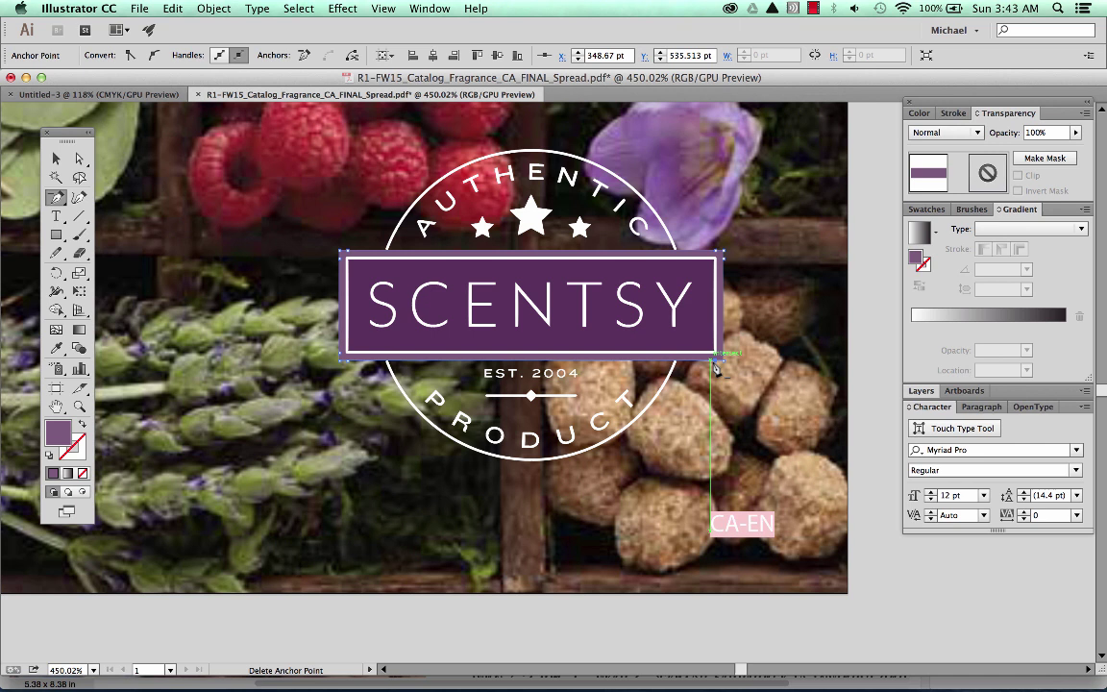
# - Square off the banner corners by removing extra anchors and setting the bottom-left point's X to 351
pyautogui.click(716, 364)
pyautogui.click(717, 254)
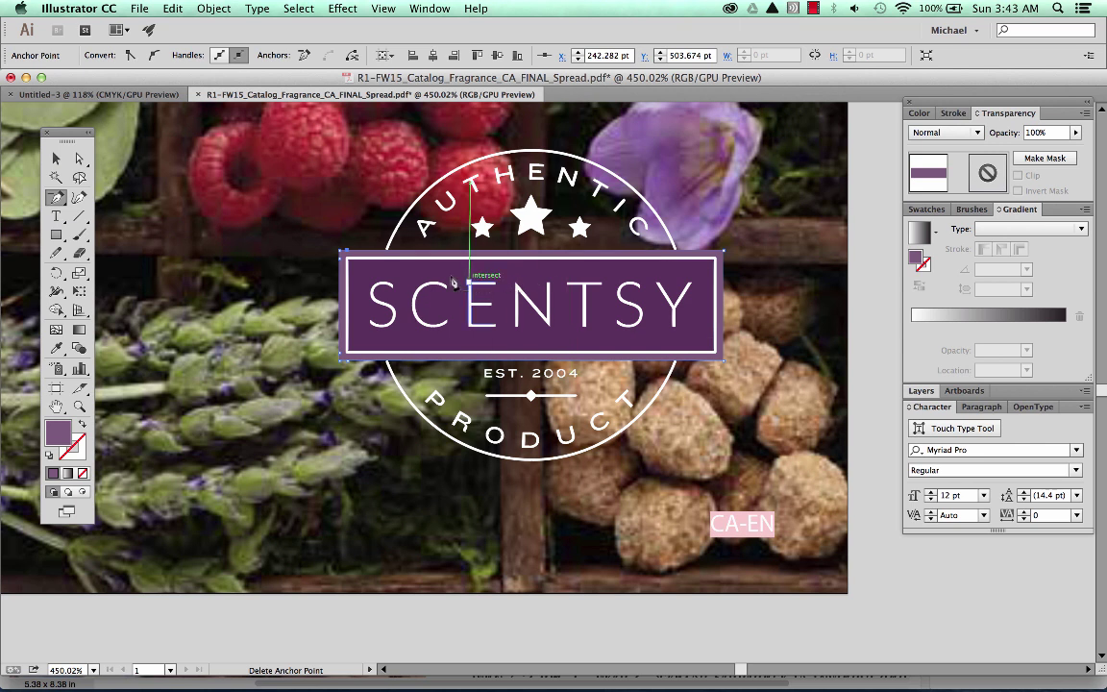
pyautogui.click(349, 256)
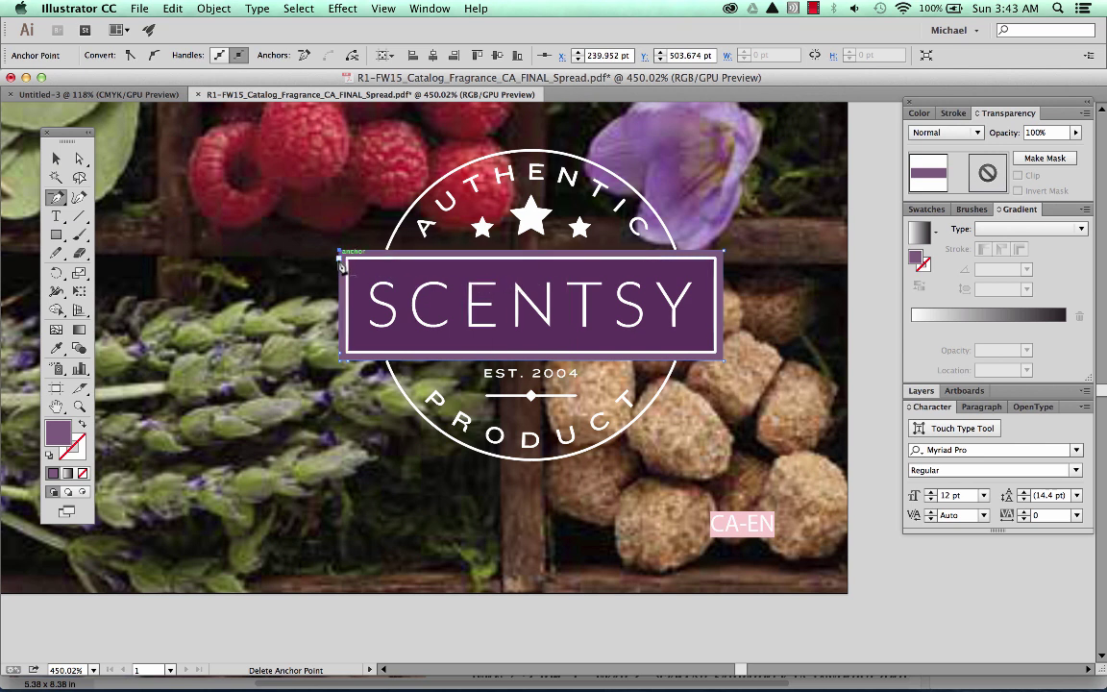
pyautogui.click(342, 360)
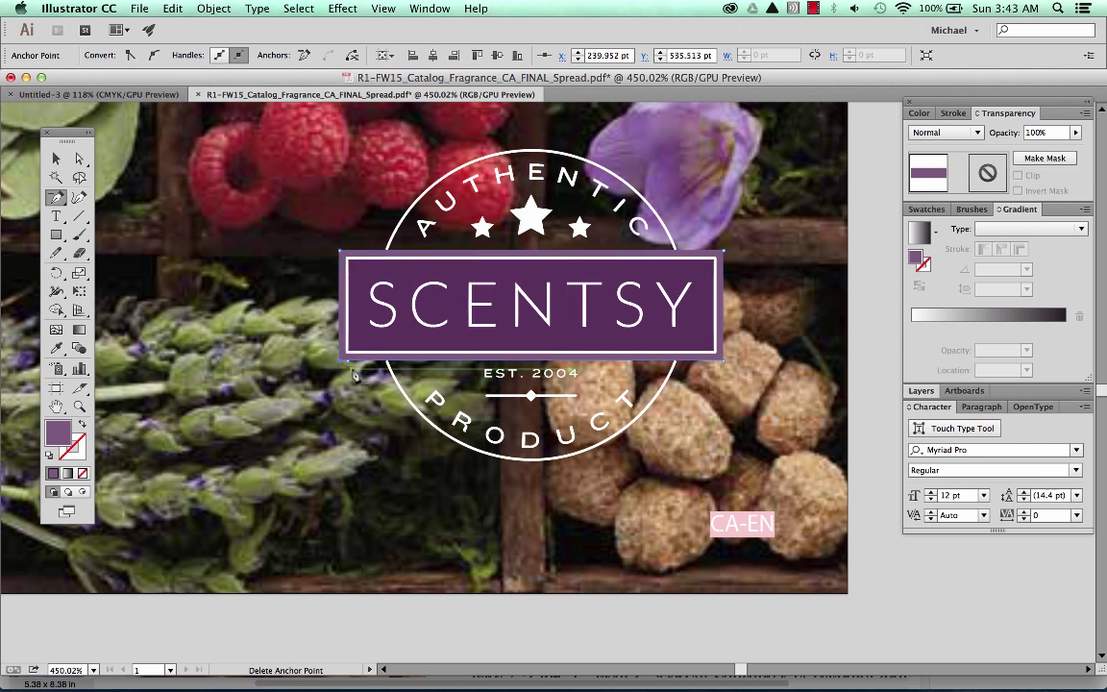
pyautogui.write('351')
pyautogui.press('Return')
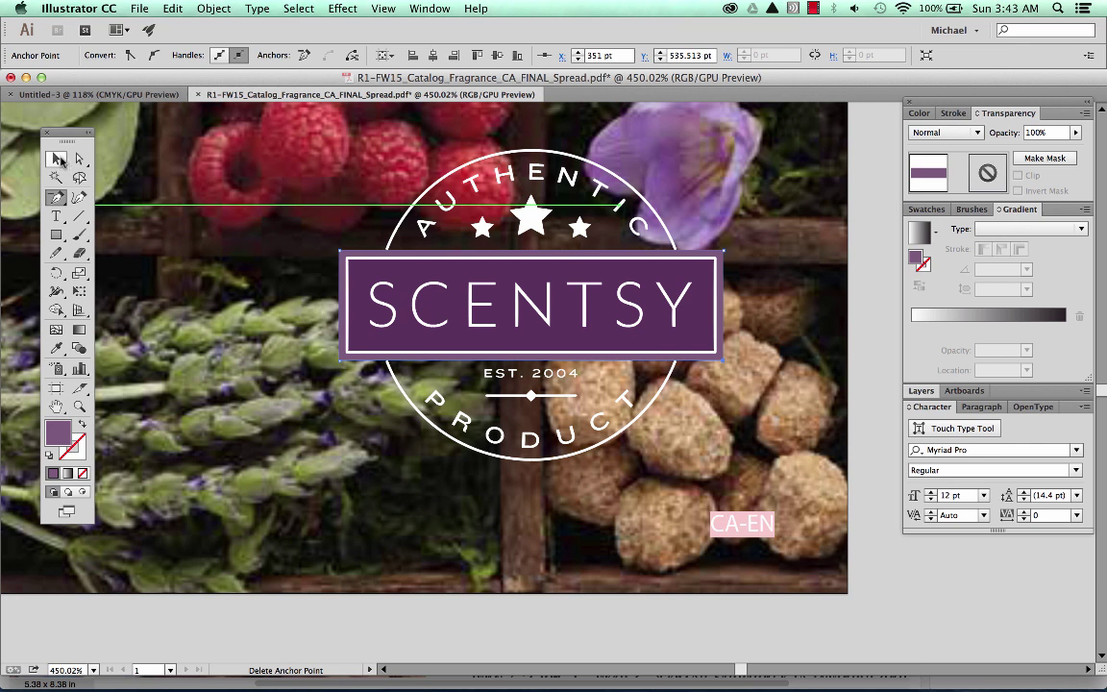
pyautogui.click(57, 159)
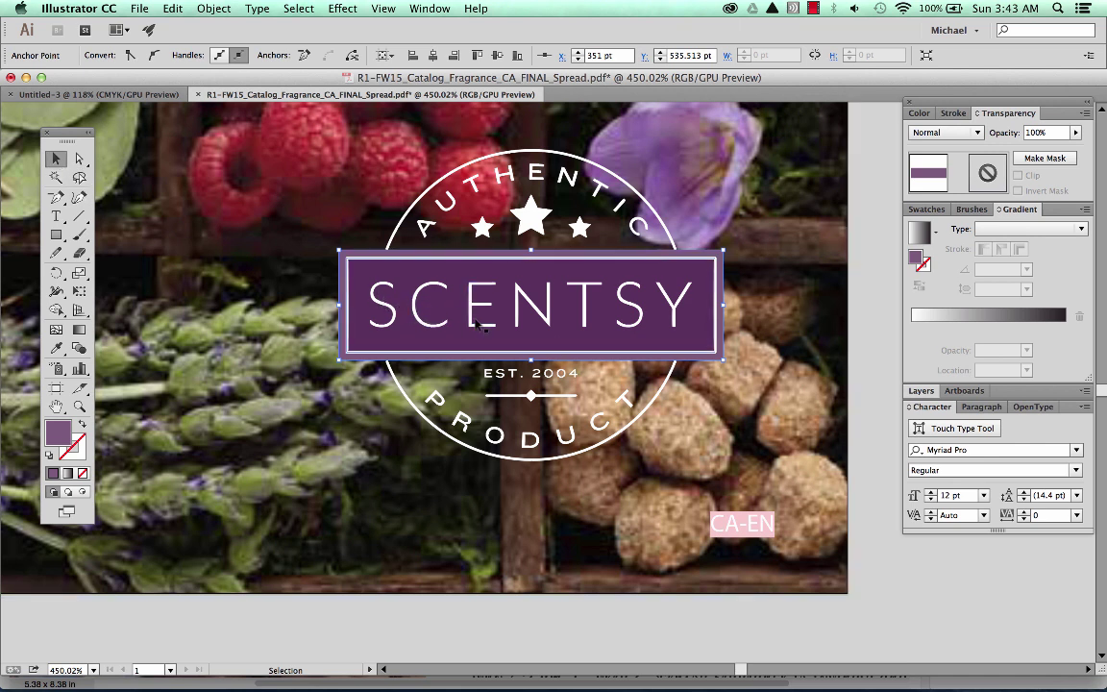
pyautogui.click(873, 350)
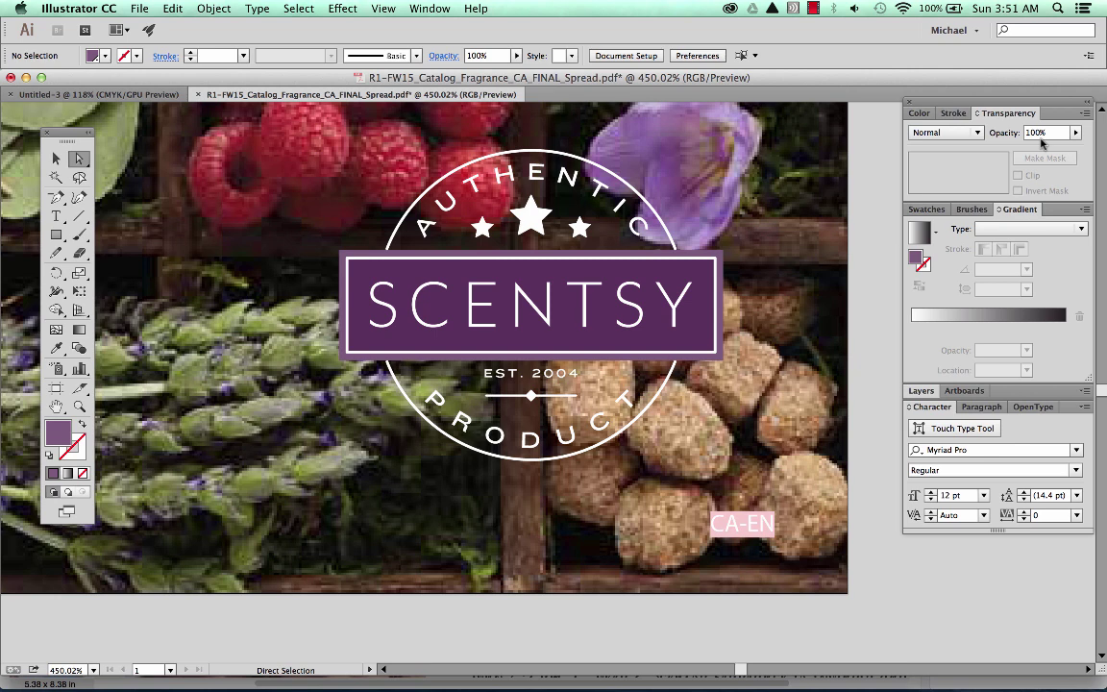
# - Switch to Outline view and delete the AUTHENTIC arc text and stars
pyautogui.click(374, 12)
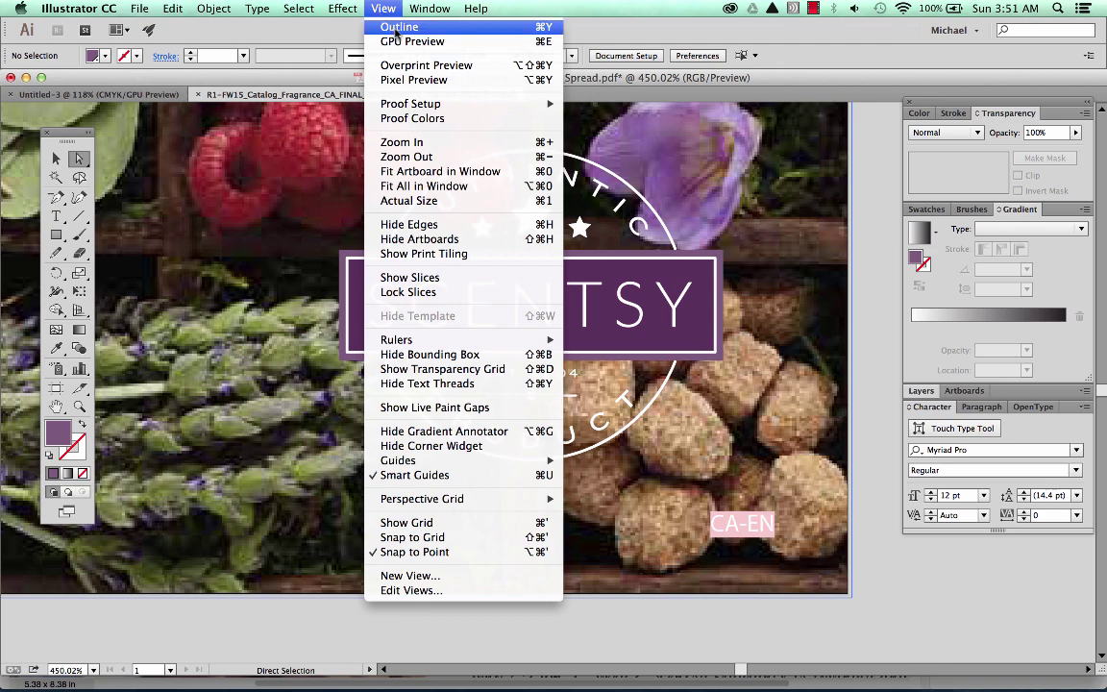
pyautogui.click(397, 28)
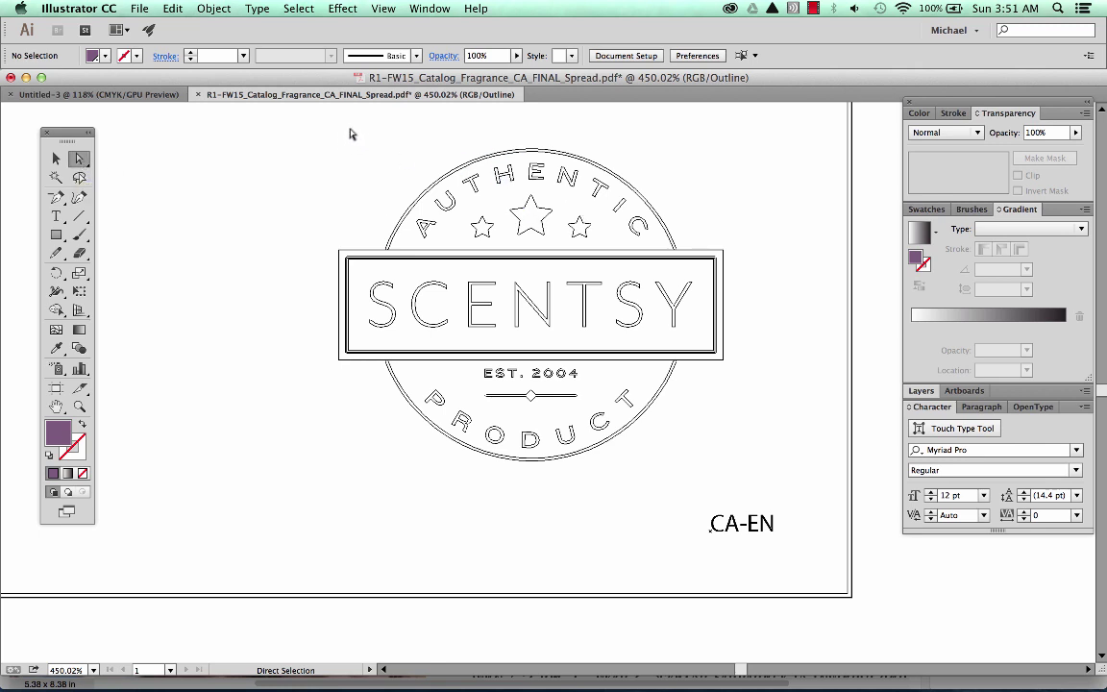
pyautogui.moveTo(351, 126); pyautogui.dragTo(694, 242)
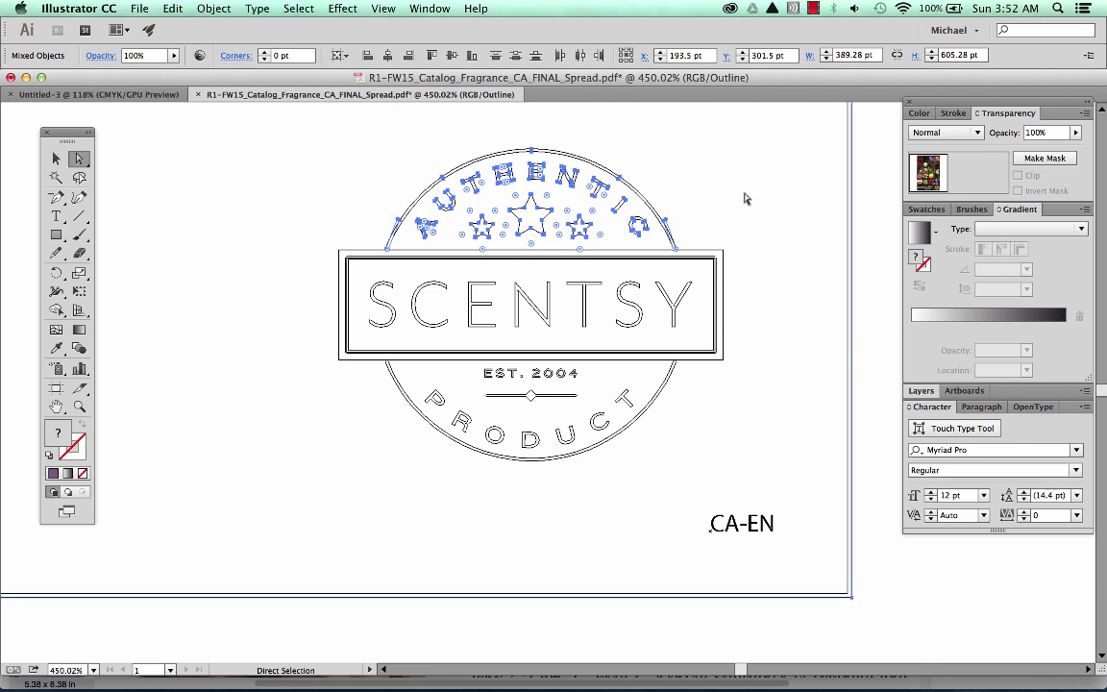
pyautogui.press('Delete')
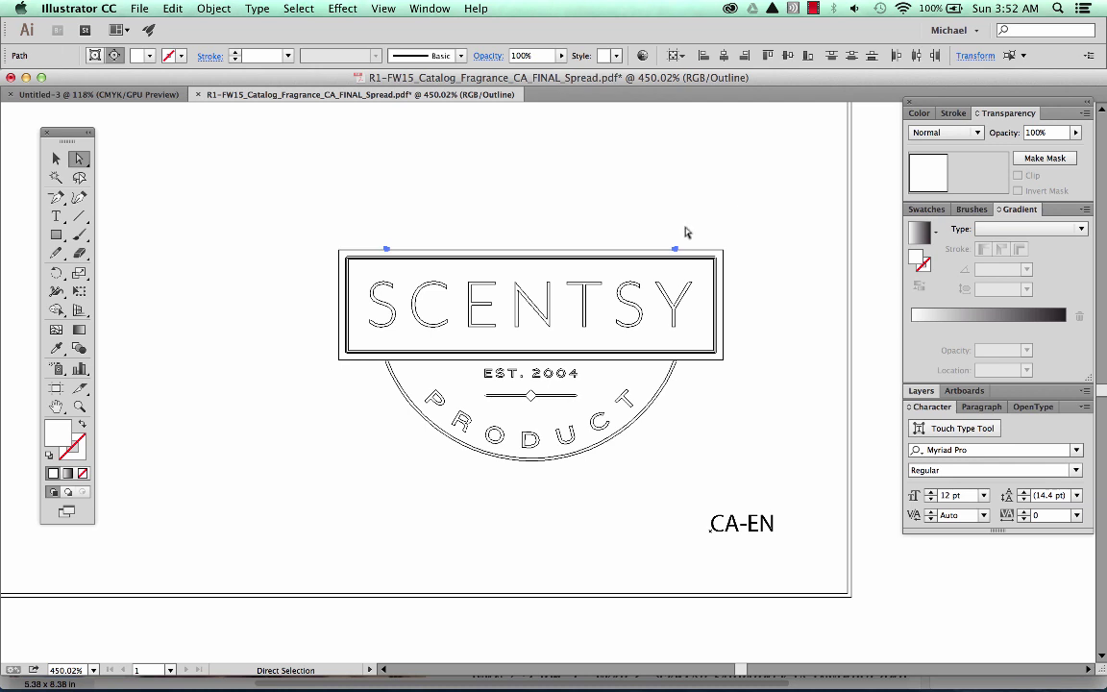
# - Delete the lower arc, EST. 2004, PRODUCT and CA-EN below the SCENTSY box
pyautogui.click(589, 195)
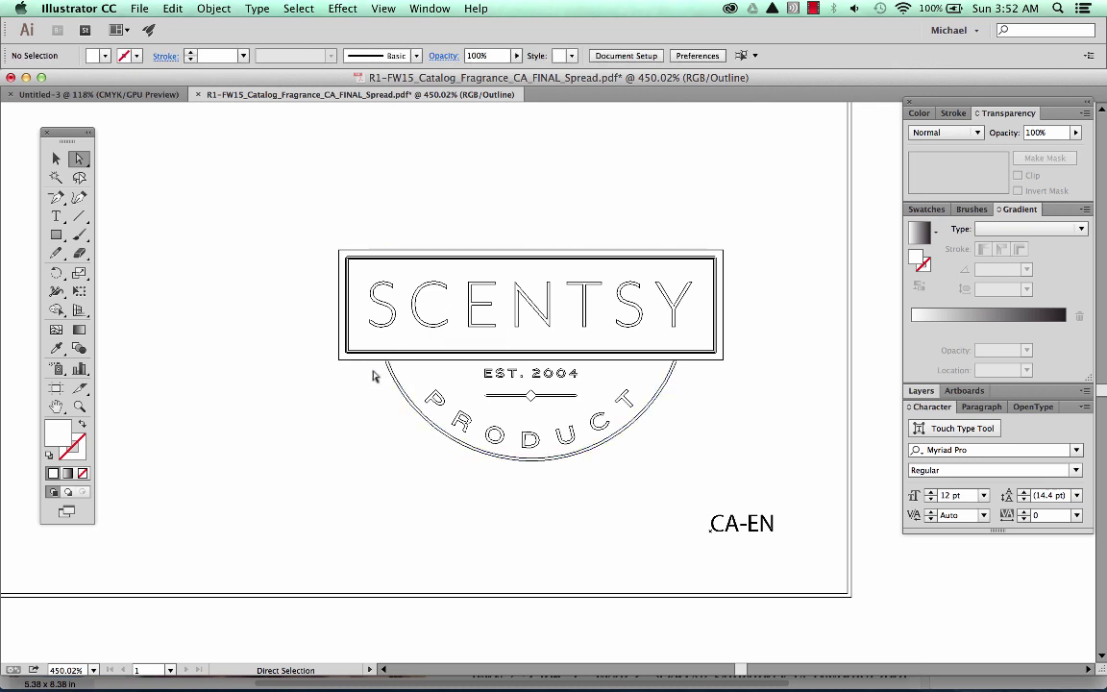
pyautogui.moveTo(368, 369); pyautogui.dragTo(786, 553)
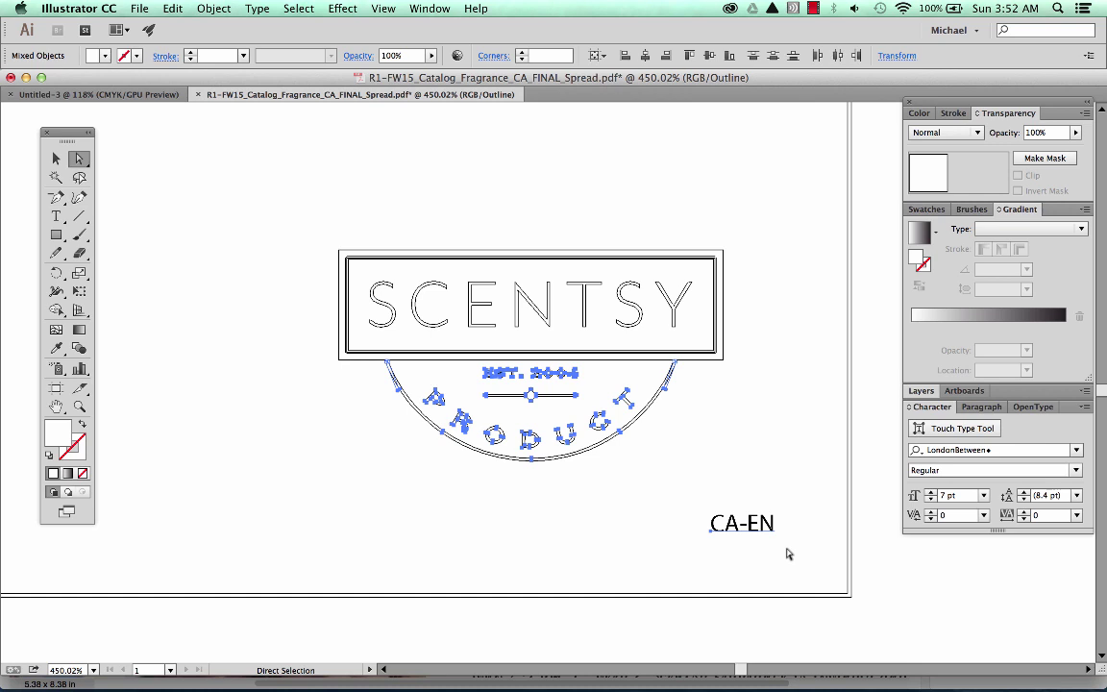
pyautogui.press('Delete')
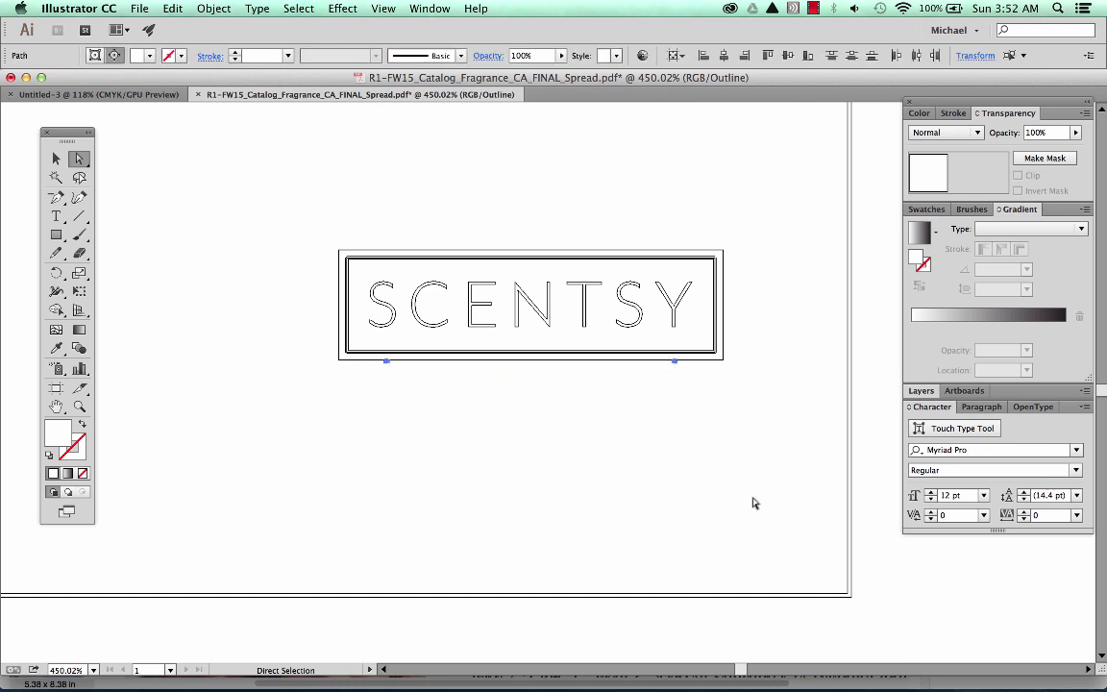
pyautogui.click(567, 433)
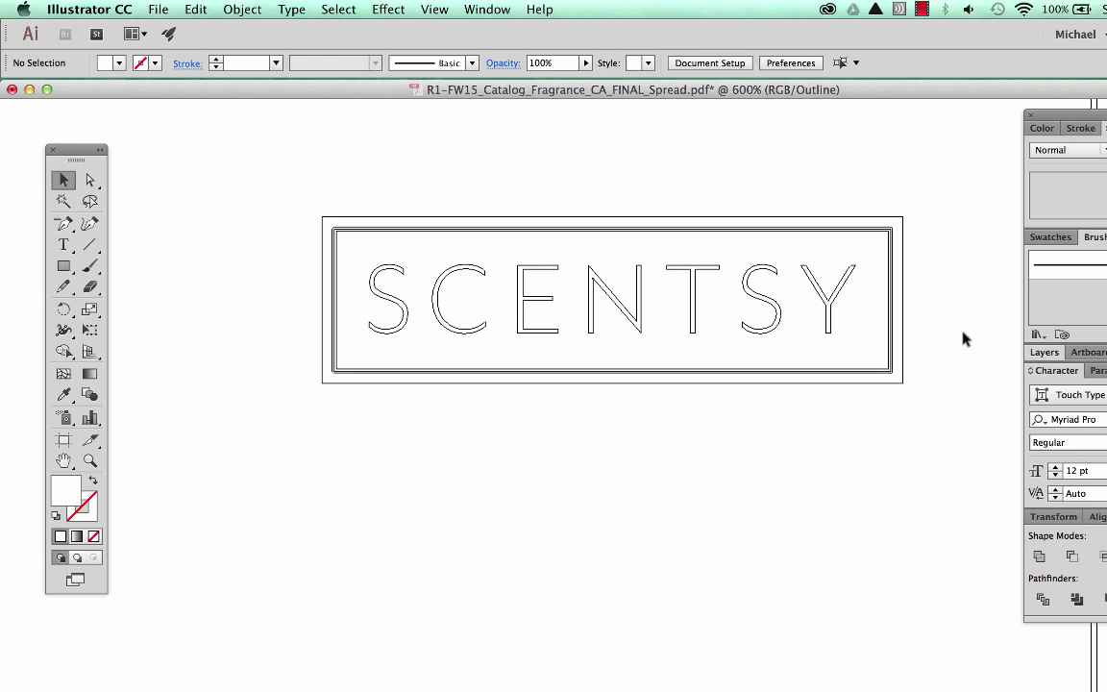
# - Marquee-select every part of the boxed SCENTSY wordmark and copy it
pyautogui.click(90, 183)
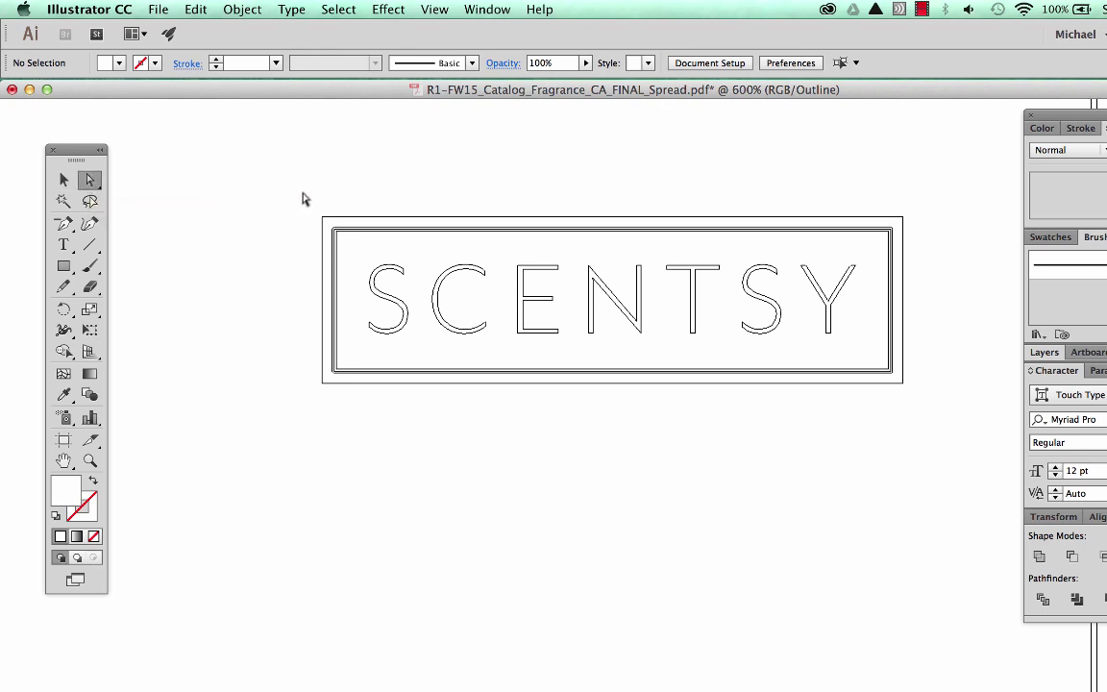
pyautogui.moveTo(301, 194); pyautogui.dragTo(928, 415)
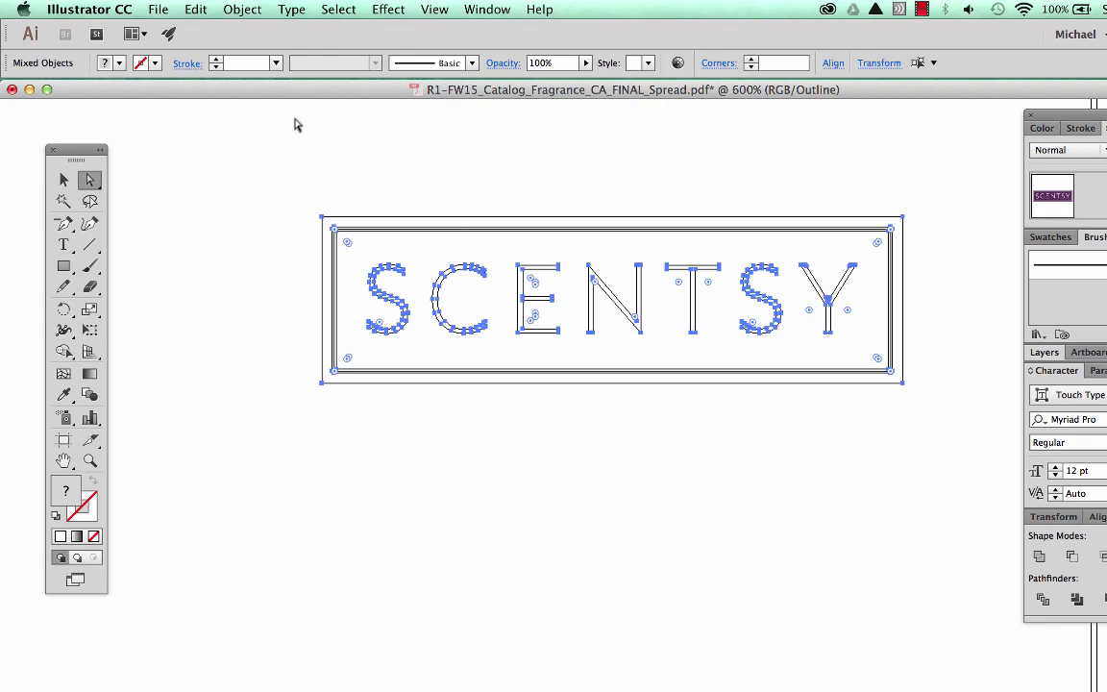
pyautogui.click(184, 10)
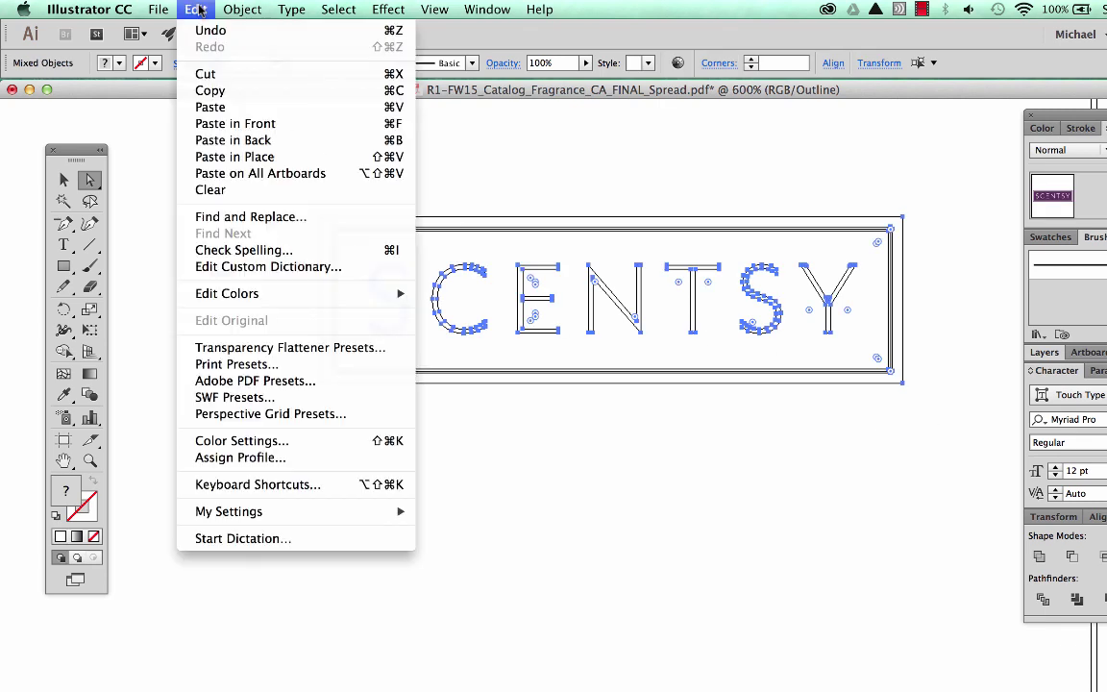
pyautogui.click(233, 91)
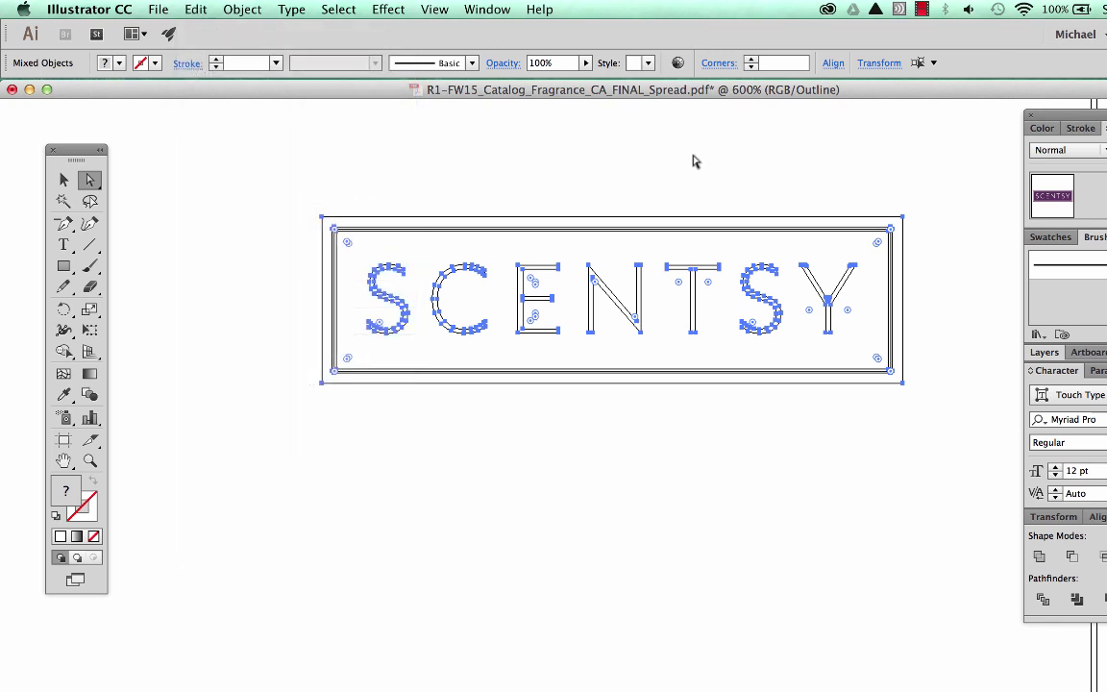
pyautogui.hotkey('ctrl', 'f')
# - Create a new Letter-size Illustrator document
pyautogui.click(153, 9)
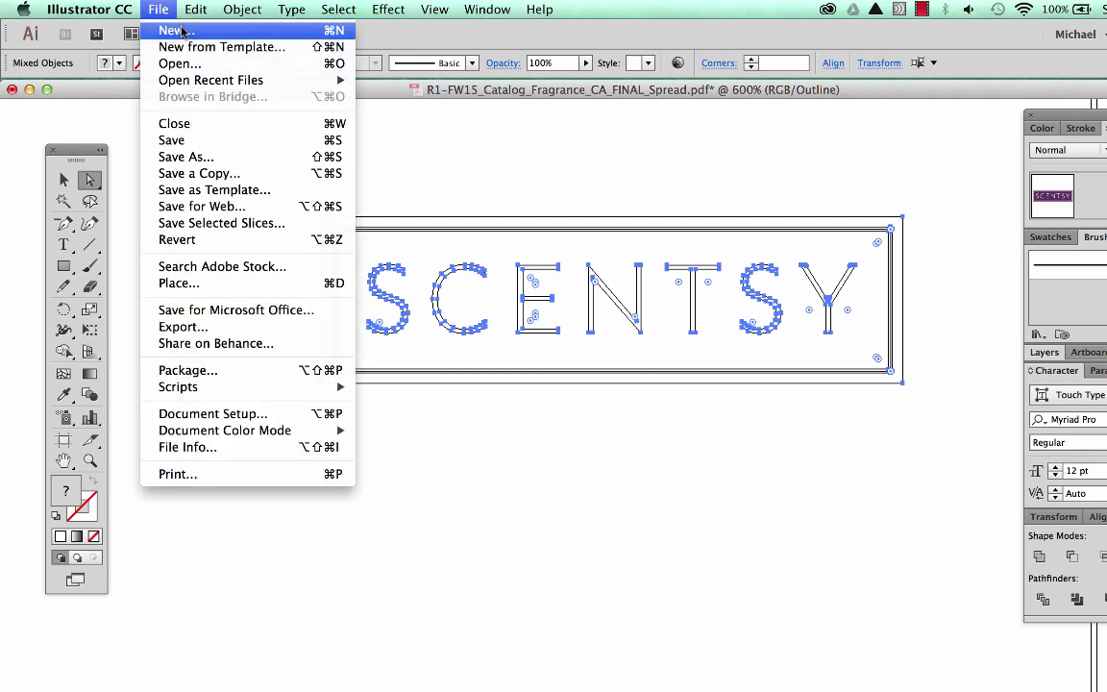
pyautogui.click(177, 31)
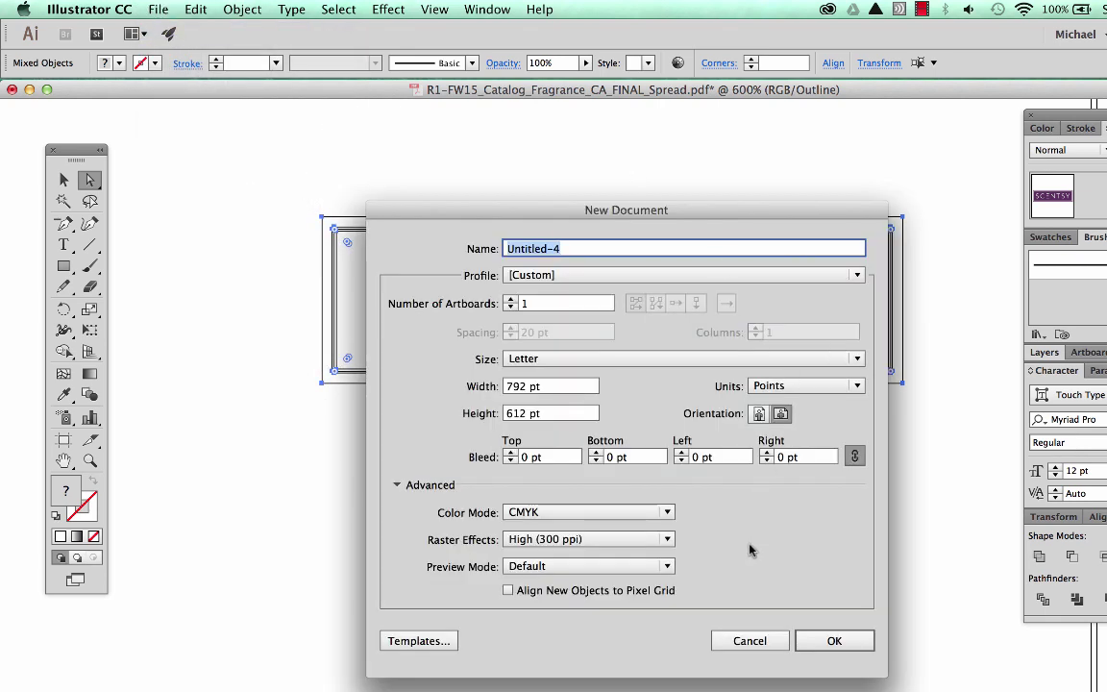
pyautogui.click(834, 638)
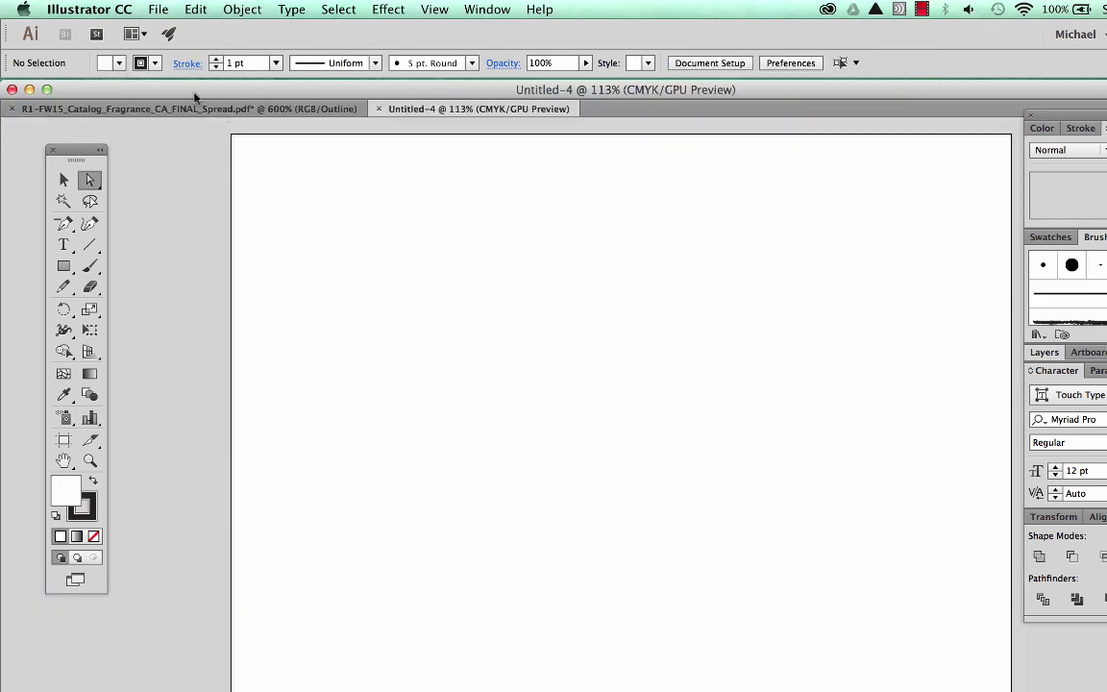
# - Paste the purple SCENTSY logo onto the new artboard and deselect it
pyautogui.click(196, 9)
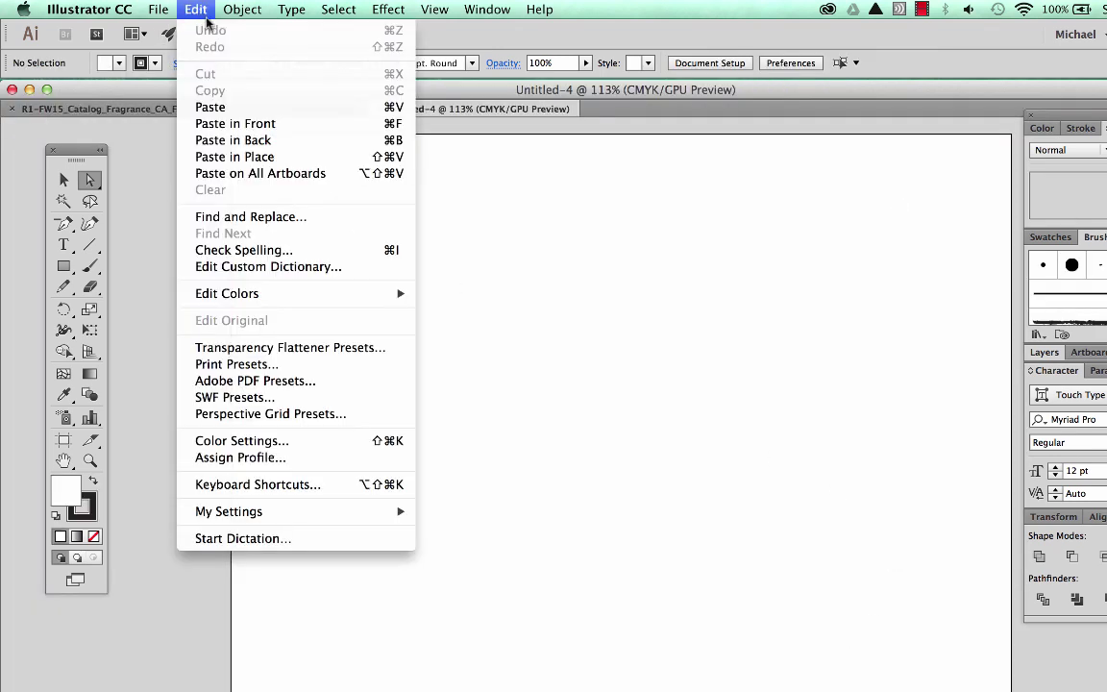
pyautogui.click(247, 108)
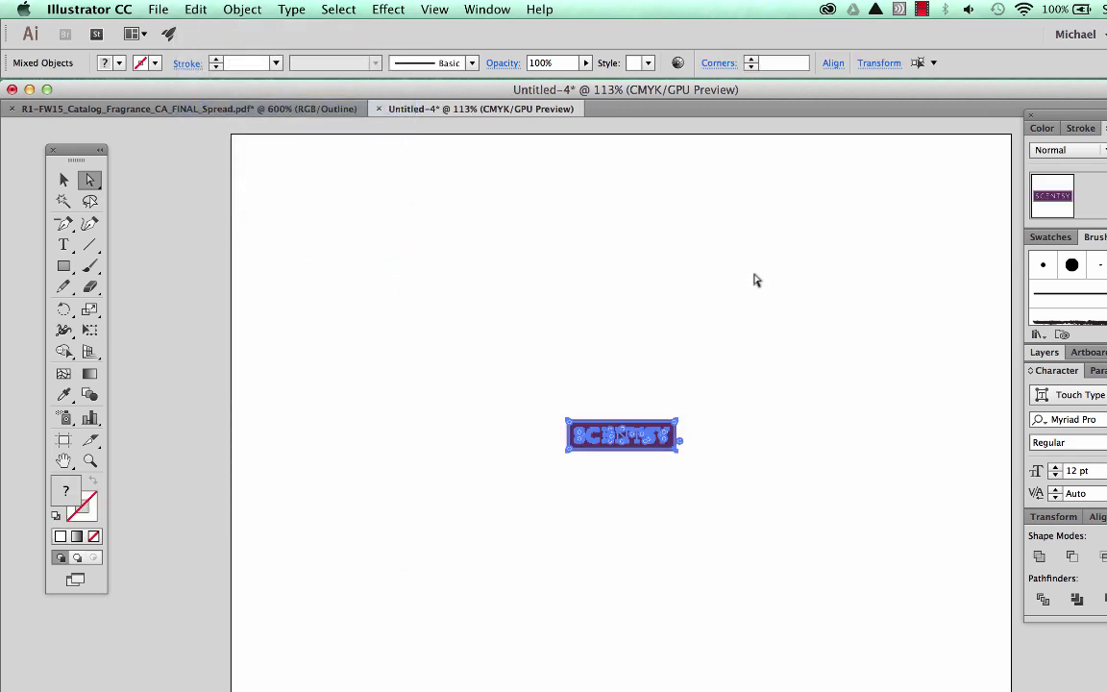
pyautogui.click(697, 338)
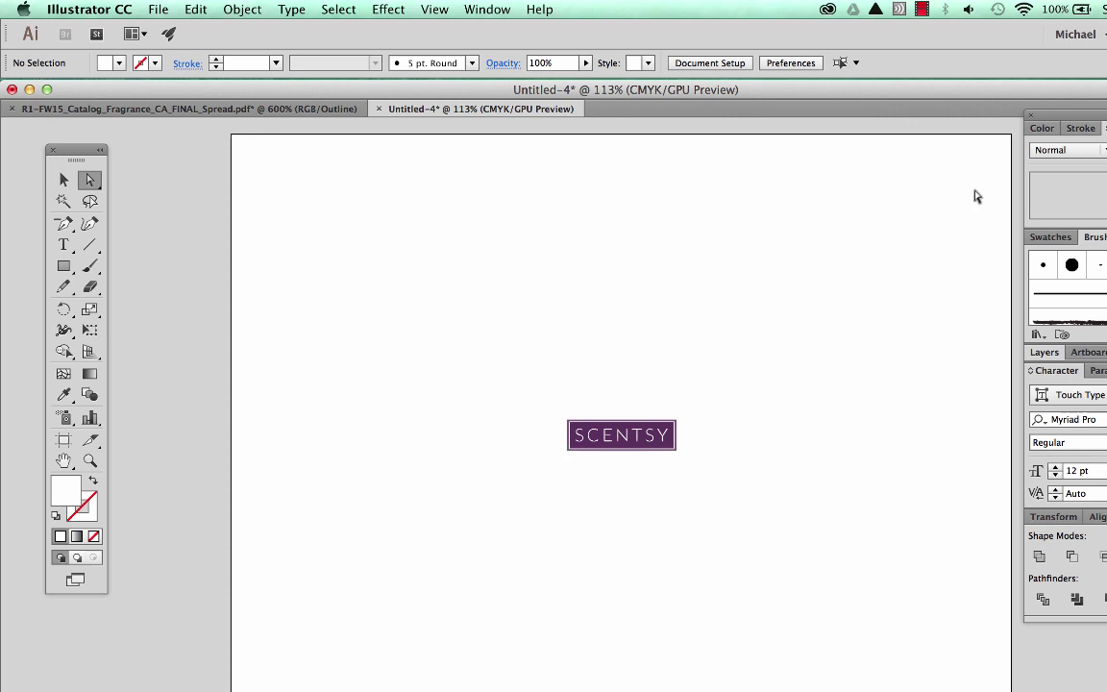
# - Drag the artboard corners in to crop it to 162.83 × 81.42 pt around the SCENTSY wordmark
pyautogui.click(706, 64)
pyautogui.click(776, 257)
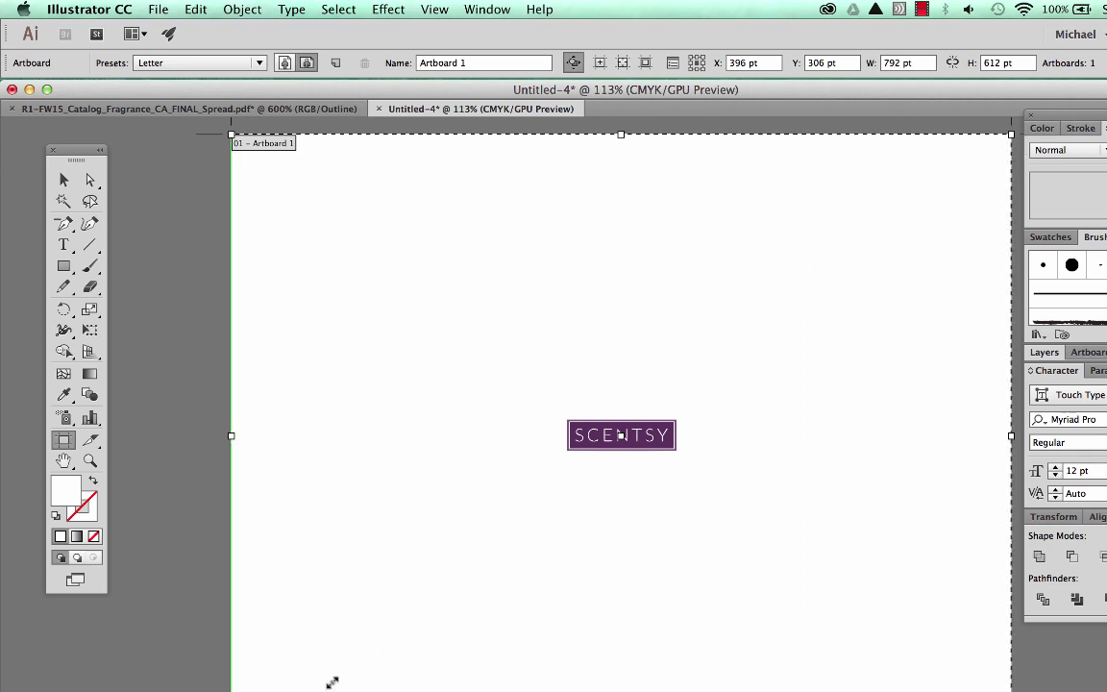
pyautogui.moveTo(621, 436); pyautogui.dragTo(539, 476)
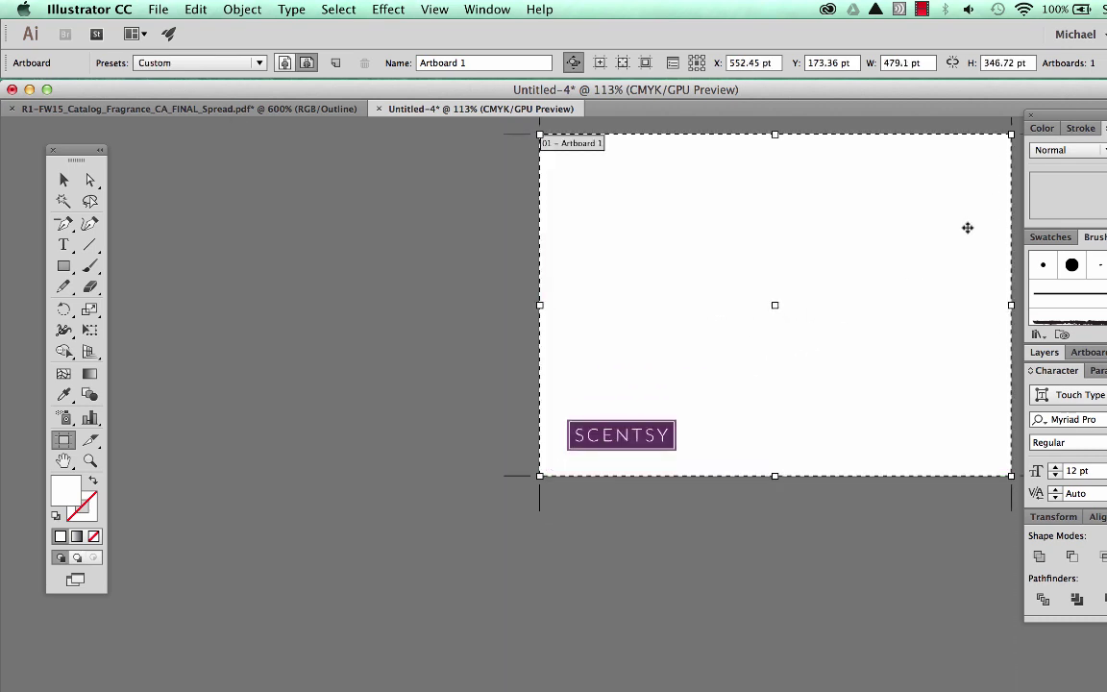
pyautogui.moveTo(1011, 135); pyautogui.dragTo(702, 395)
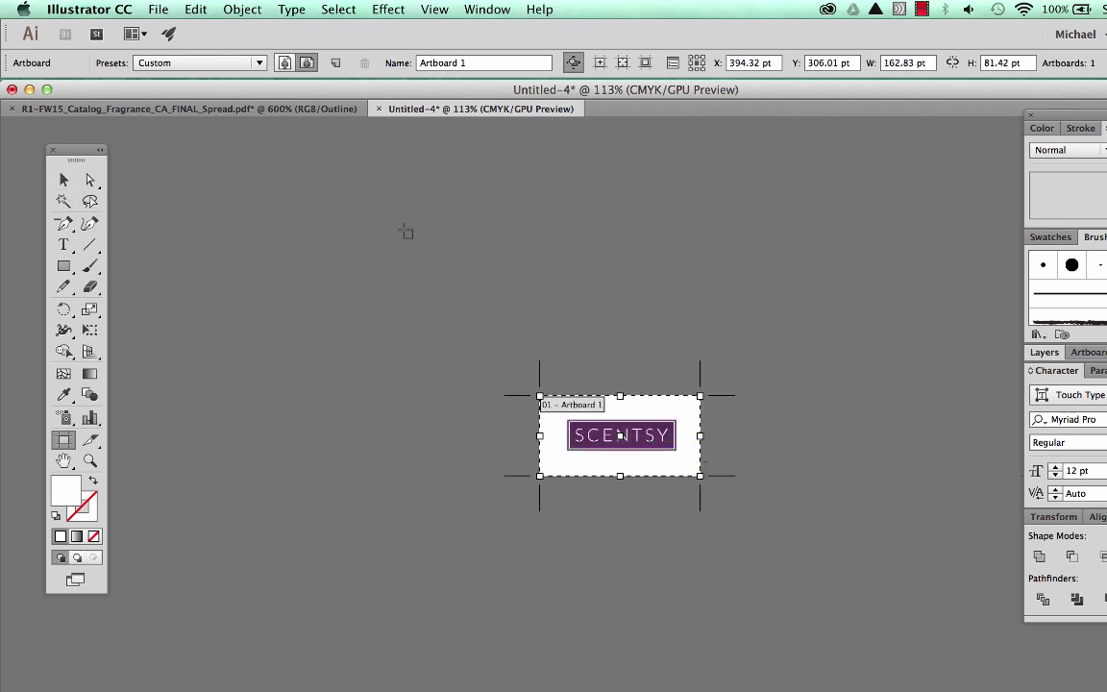
pyautogui.click(64, 180)
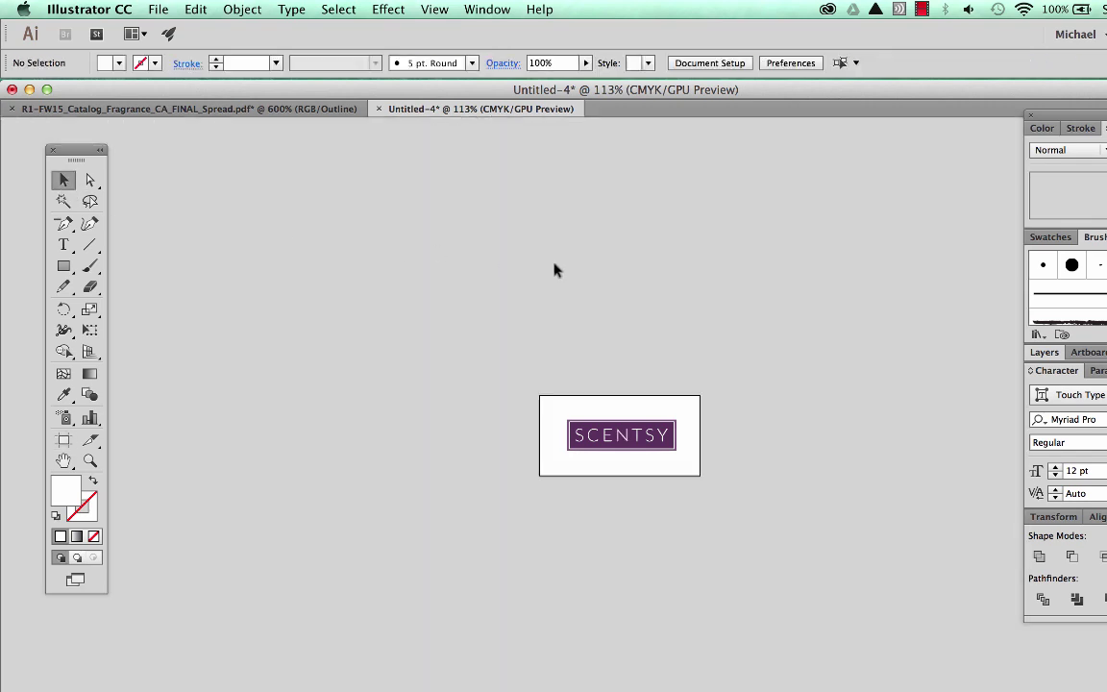
# - Save as Scentsy-logo.ai on the Desktop in Adobe Illustrator format, keeping version Illustrator CC
pyautogui.click(159, 8)
pyautogui.click(195, 152)
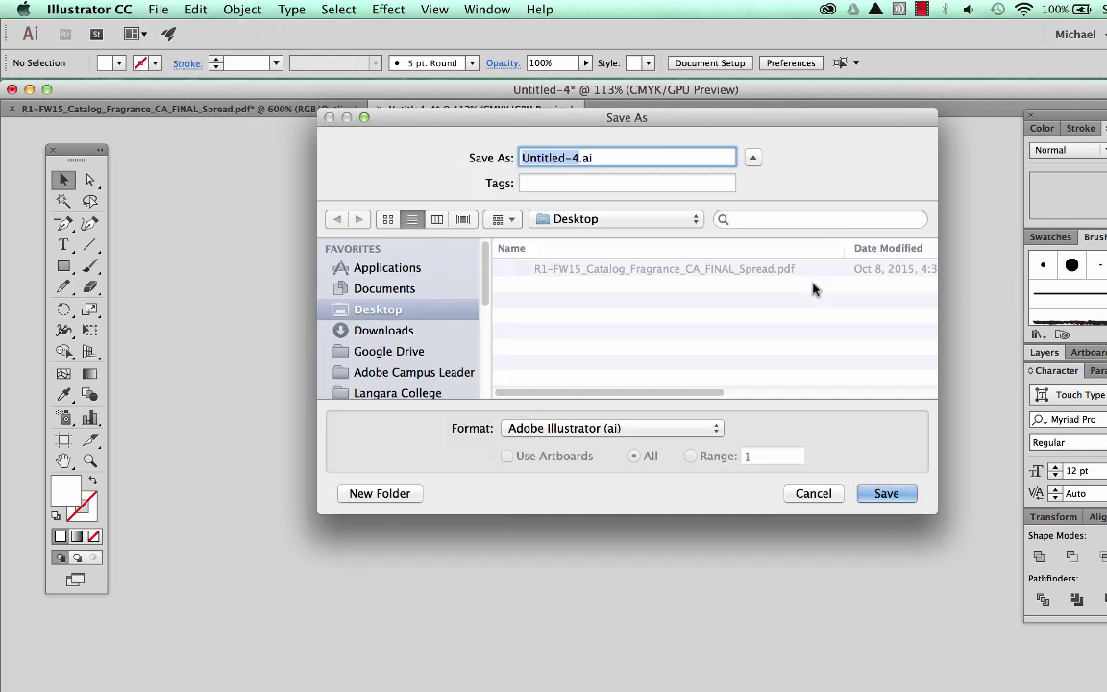
pyautogui.write('S')
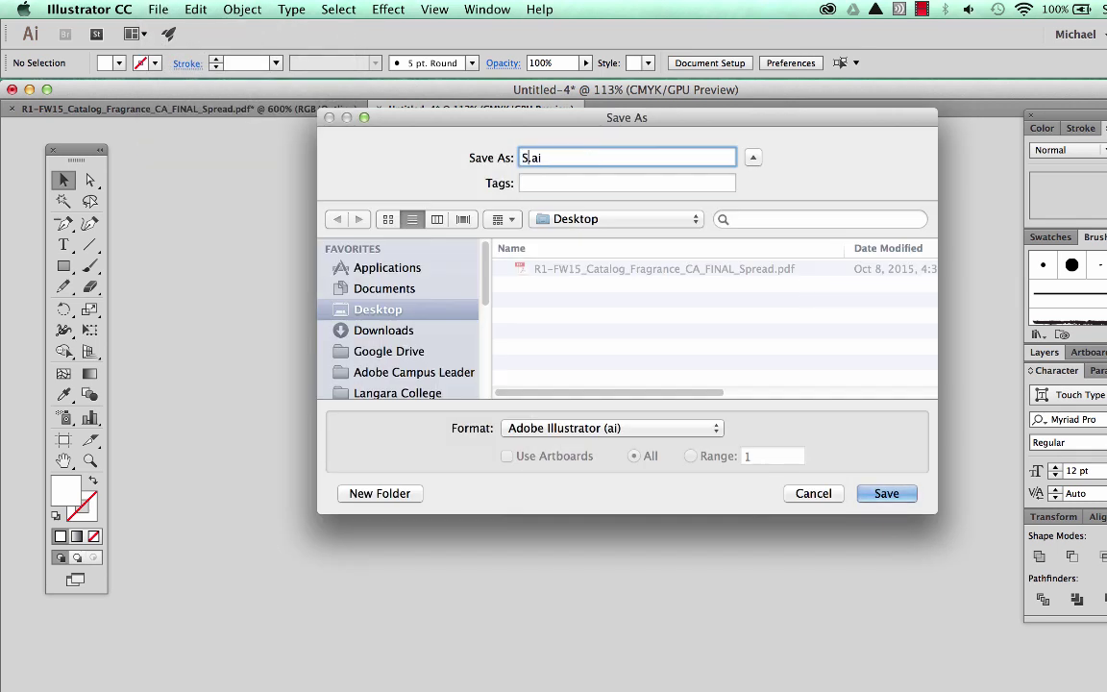
pyautogui.write('centsy-logo')
pyautogui.click(688, 432)
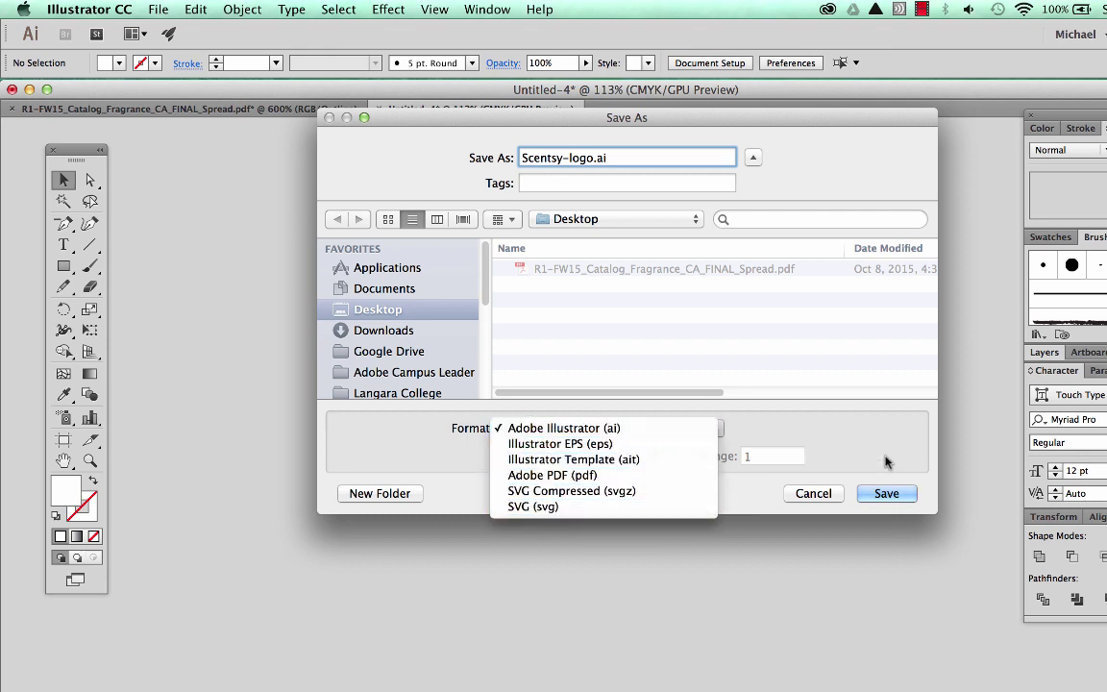
pyautogui.click(893, 490)
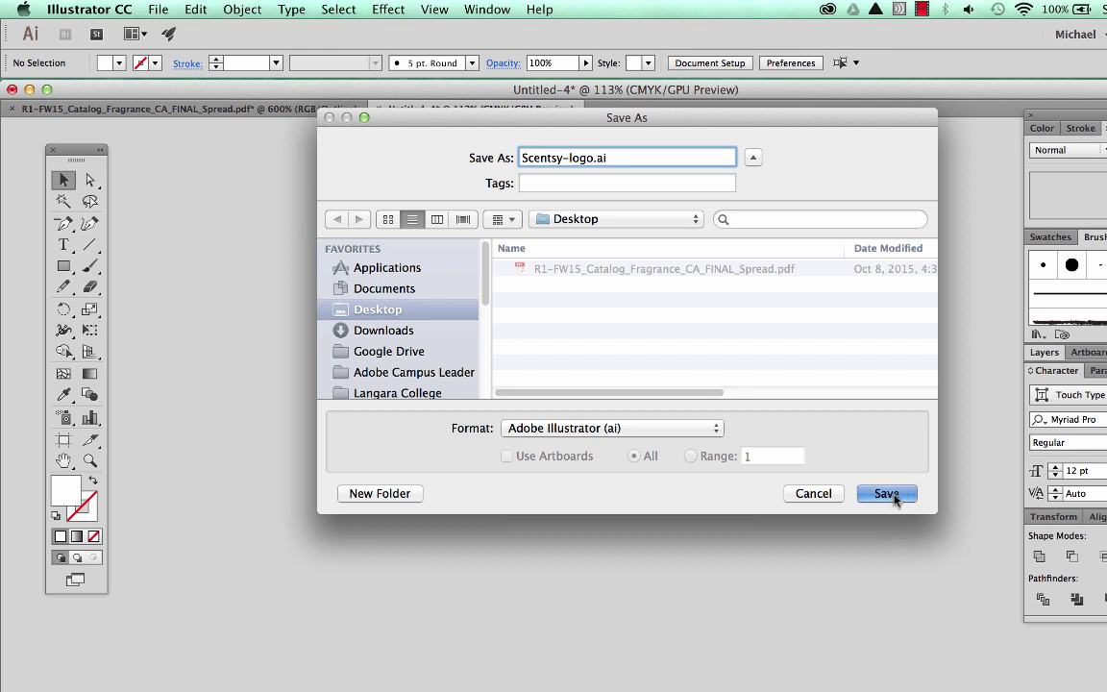
pyautogui.click(886, 494)
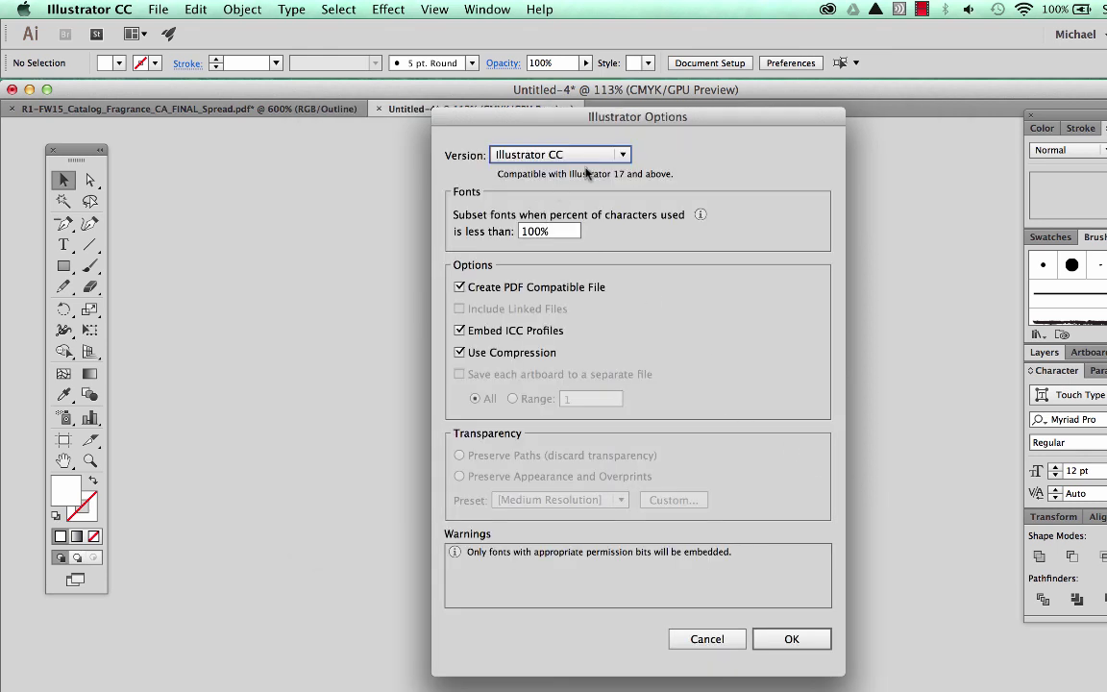
pyautogui.click(622, 156)
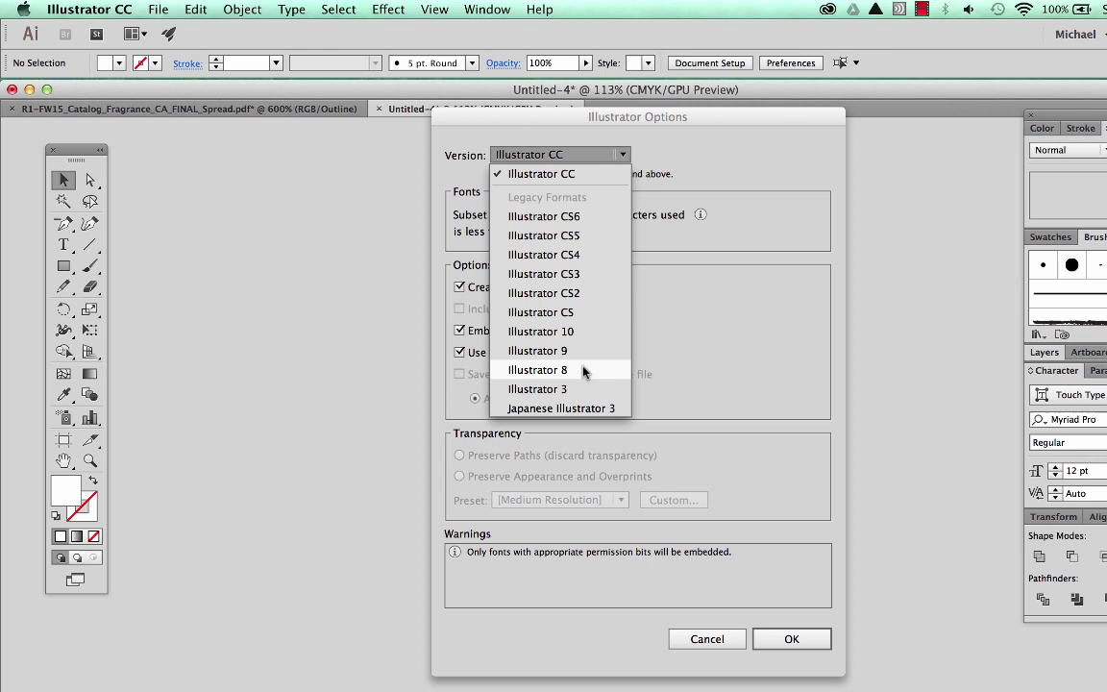
pyautogui.click(699, 239)
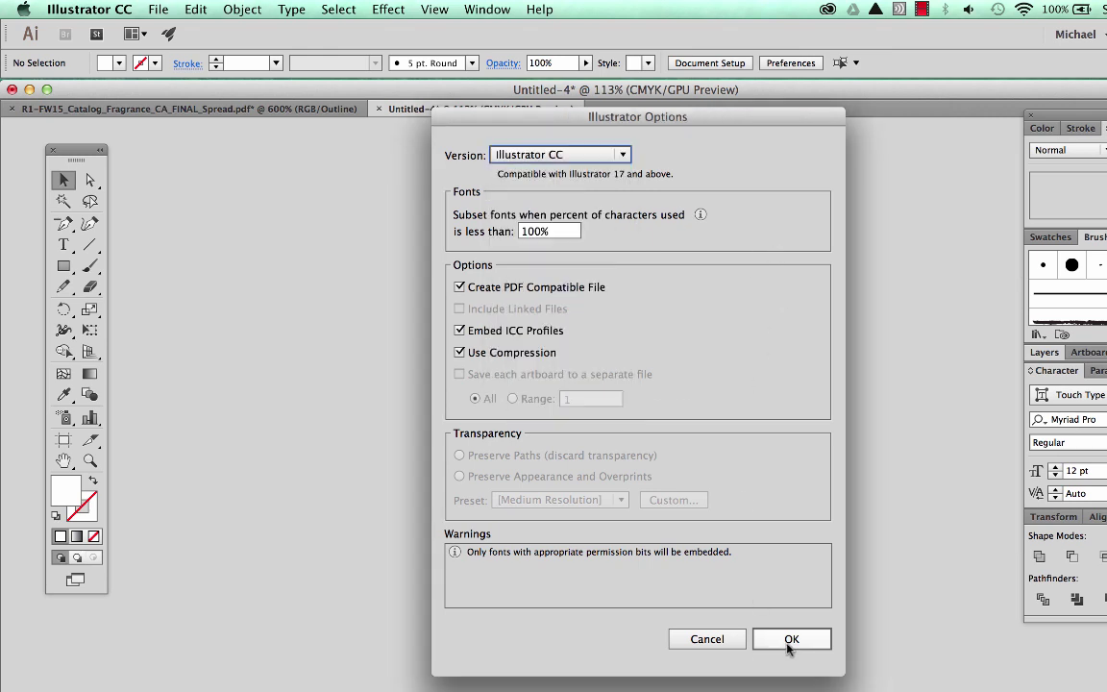